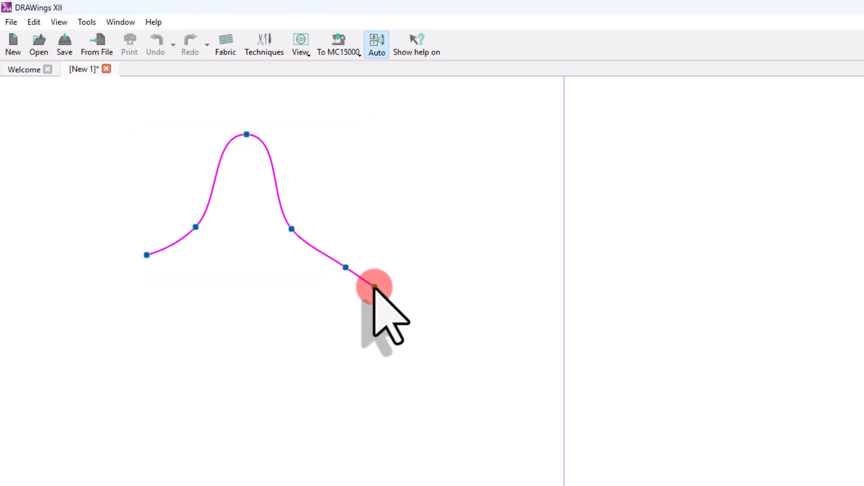
- Finish the bell-shaped curve as one section, and digitize an inverted bell curve below it as a second section, ending the shape
right_click(374, 287)
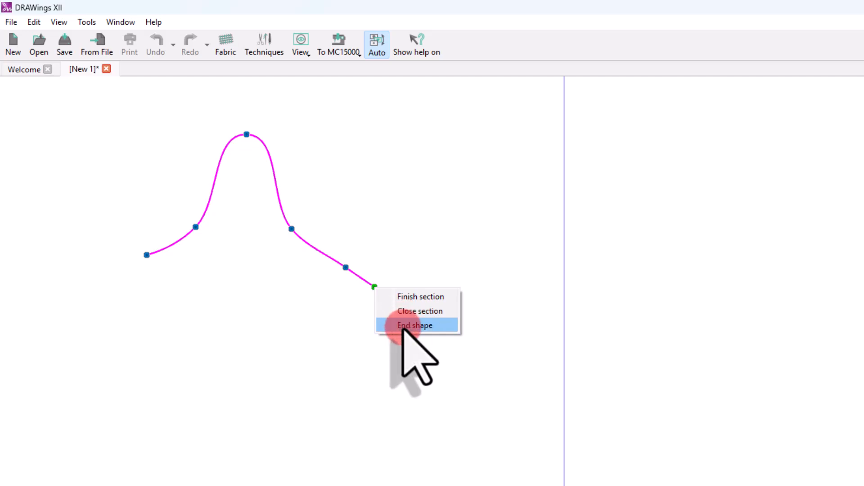
click(403, 297)
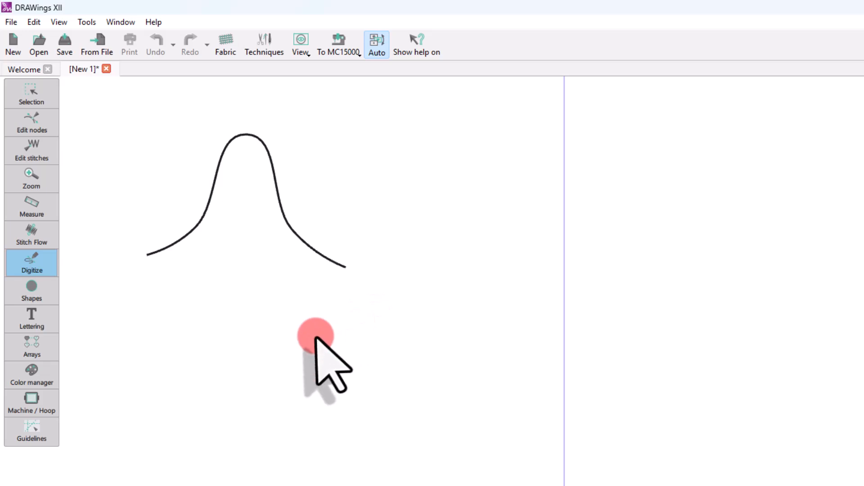
click(344, 285)
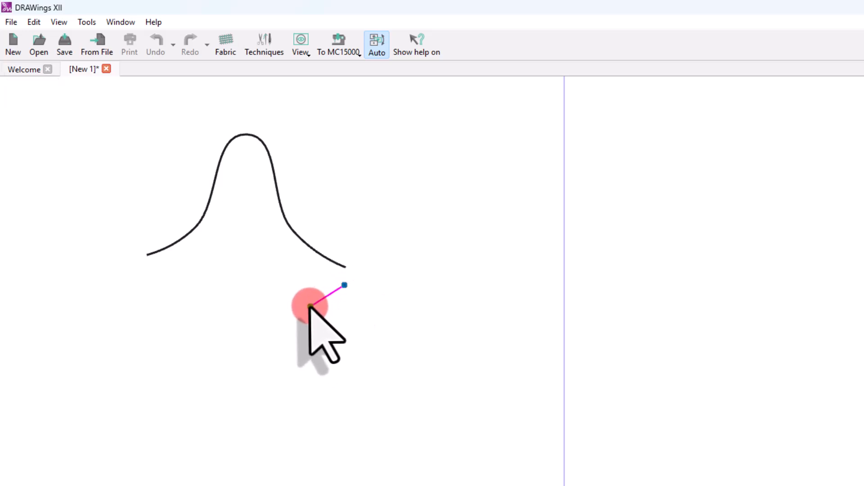
click(308, 304)
click(264, 419)
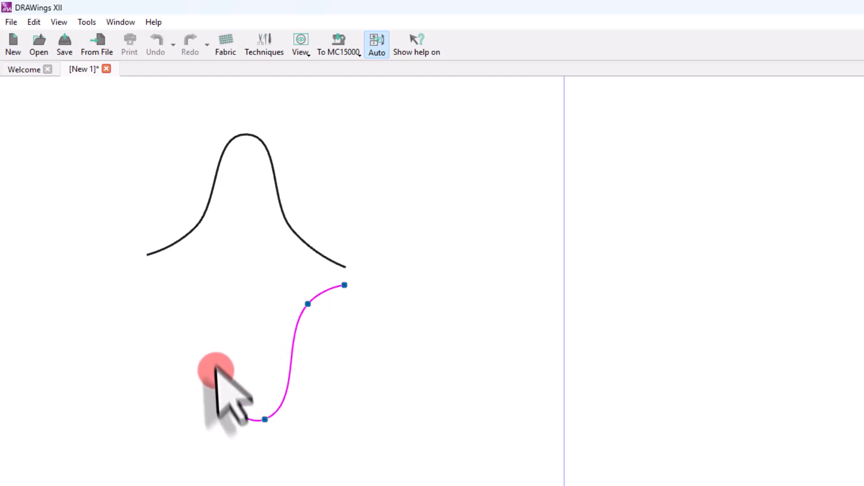
click(215, 305)
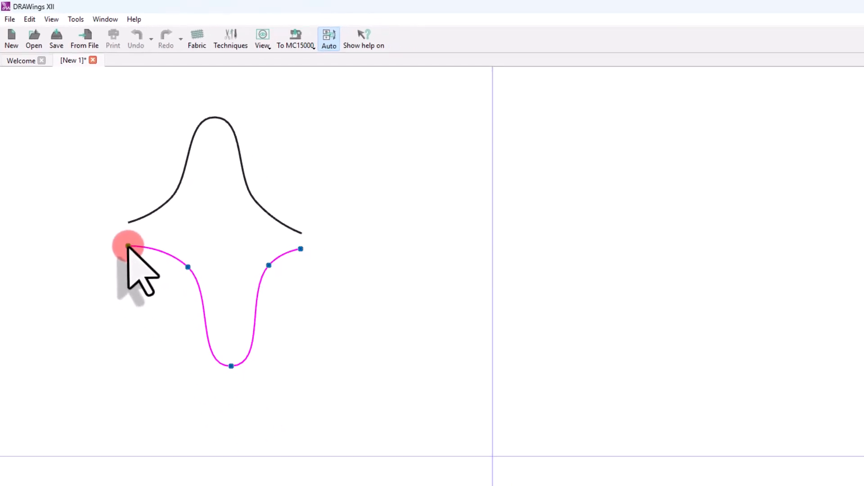
click(121, 233)
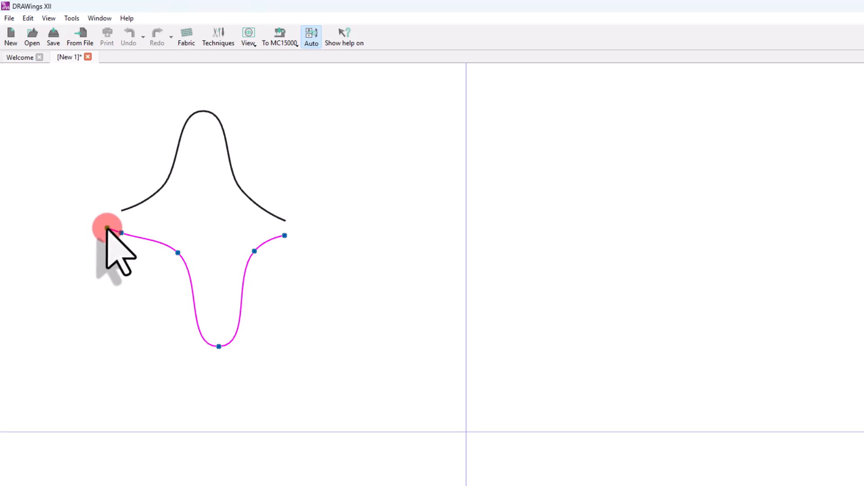
right_click(108, 229)
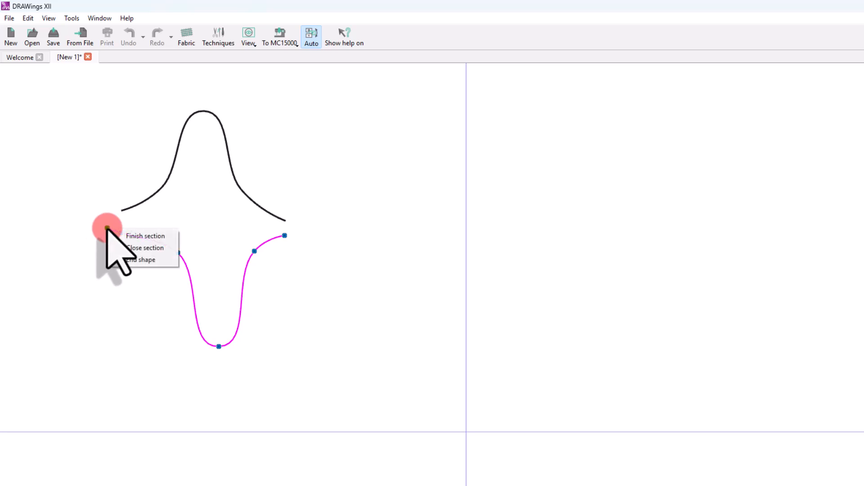
click(144, 259)
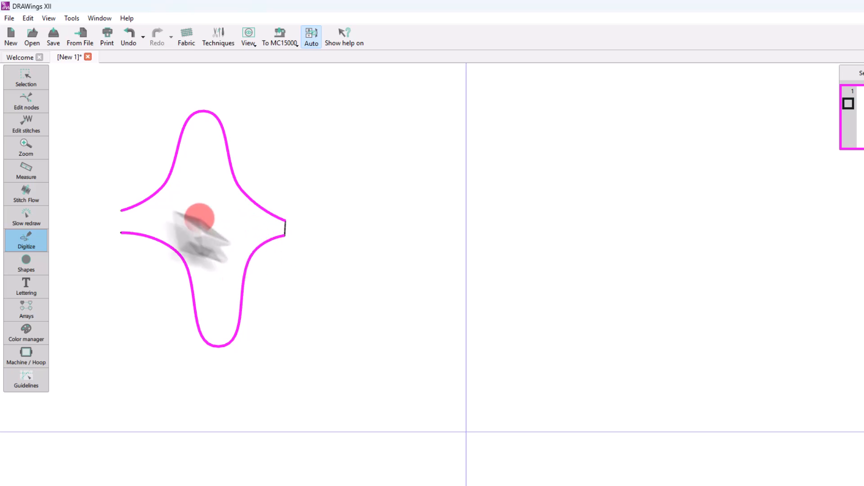
- Digitize a rounded arch about 24 mm wide to the right of the existing shape and finish it as an open section
scroll(115, 173, up, 3)
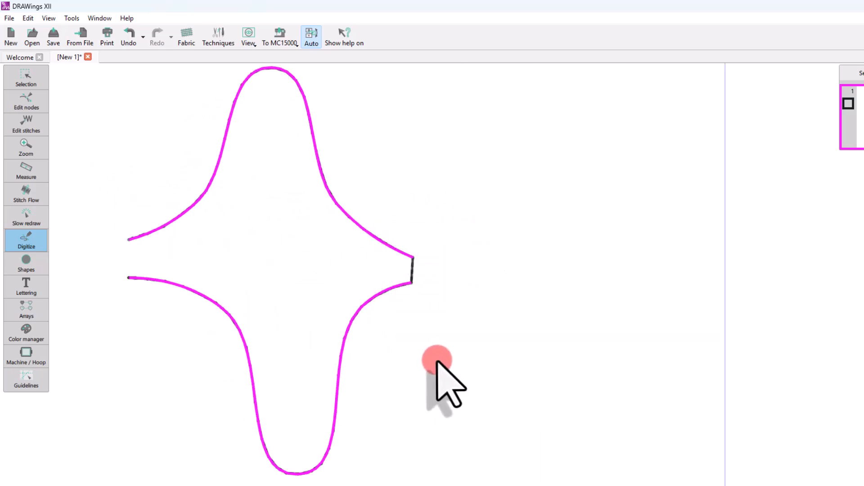
scroll(385, 343, down, 1)
scroll(352, 321, down, 1)
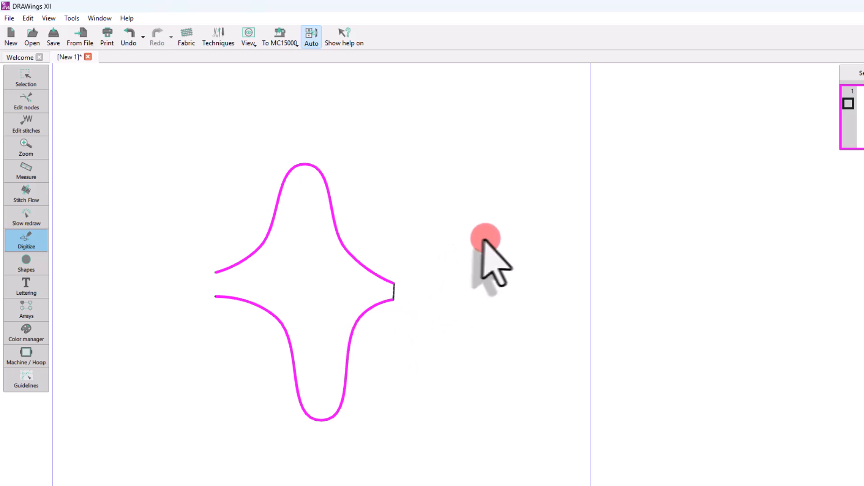
click(469, 273)
click(469, 205)
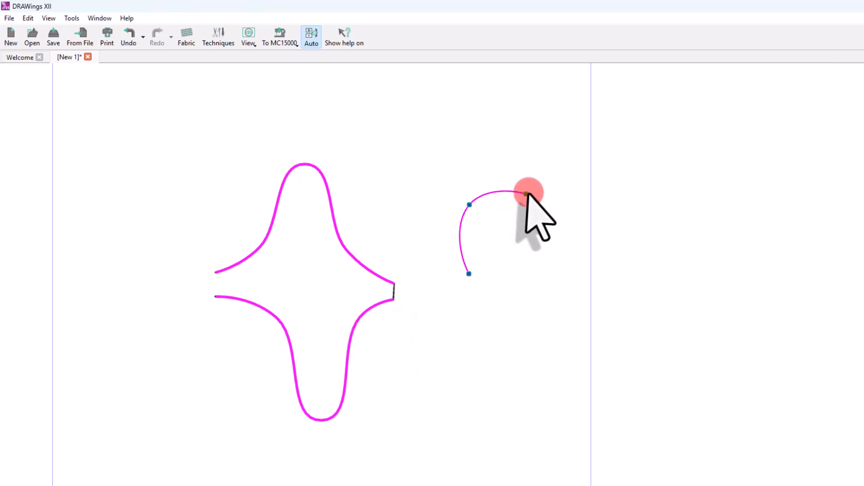
click(536, 191)
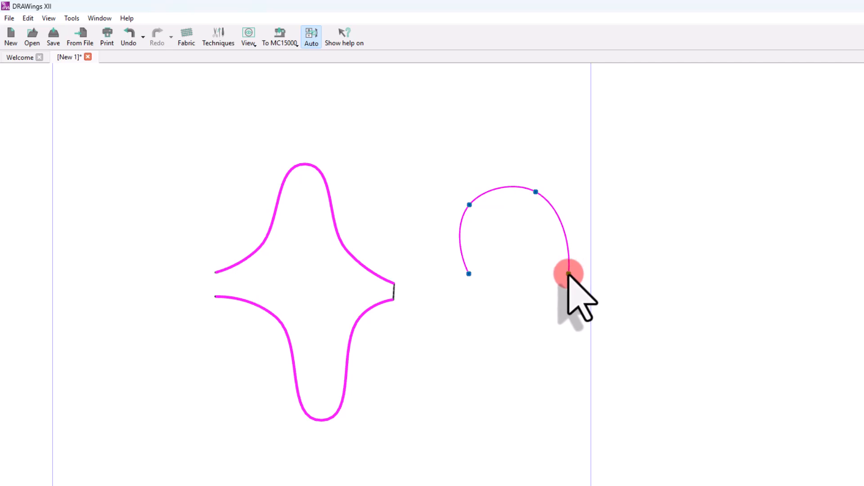
right_click(569, 273)
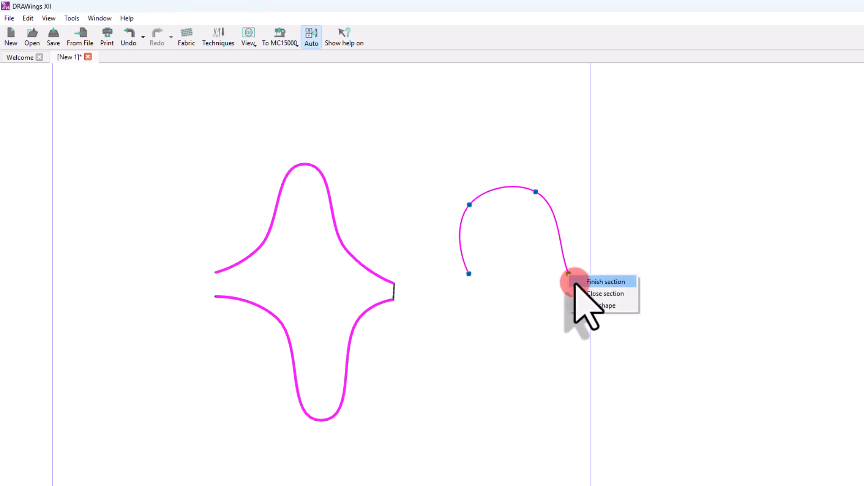
key(Return)
key(Escape)
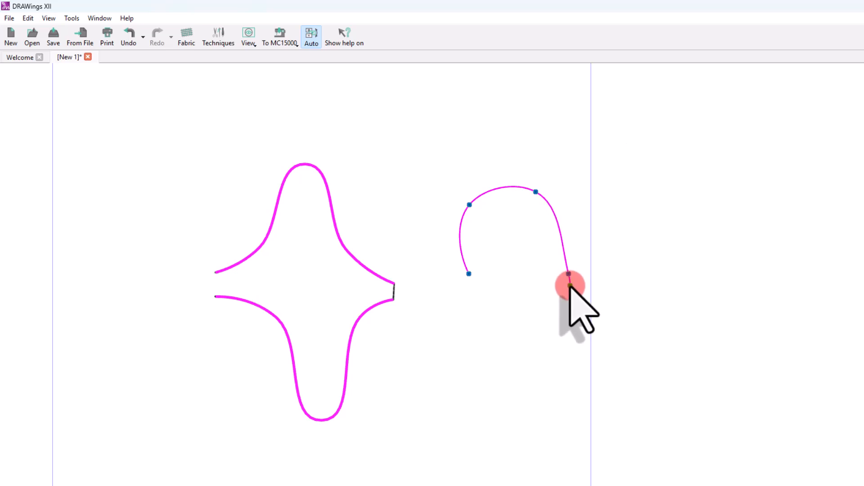
click(570, 287)
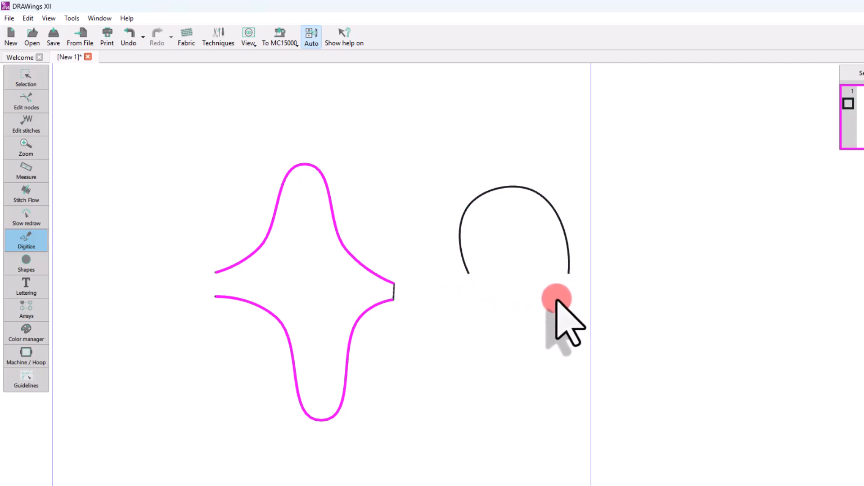
- Digitize a smaller arch as a second section below the first, end the shape at about 24 × 38 mm overall, and switch to Selection
click(478, 361)
click(495, 315)
click(570, 342)
click(567, 356)
click(561, 380)
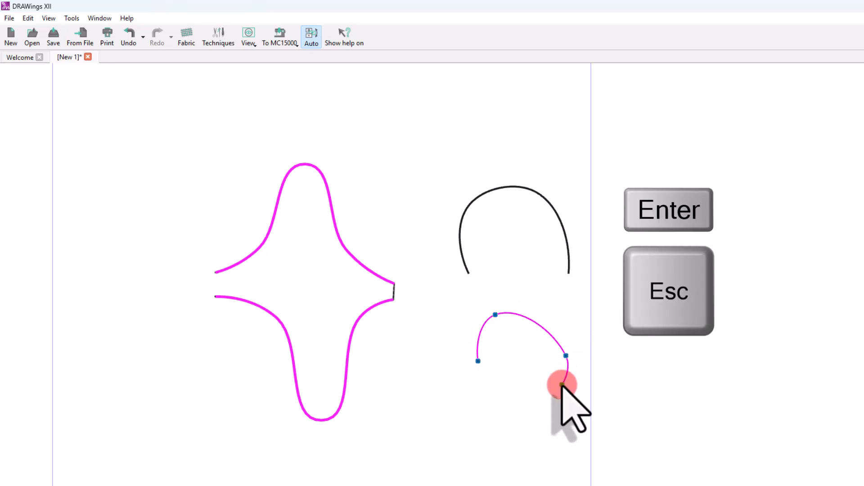
key(Return)
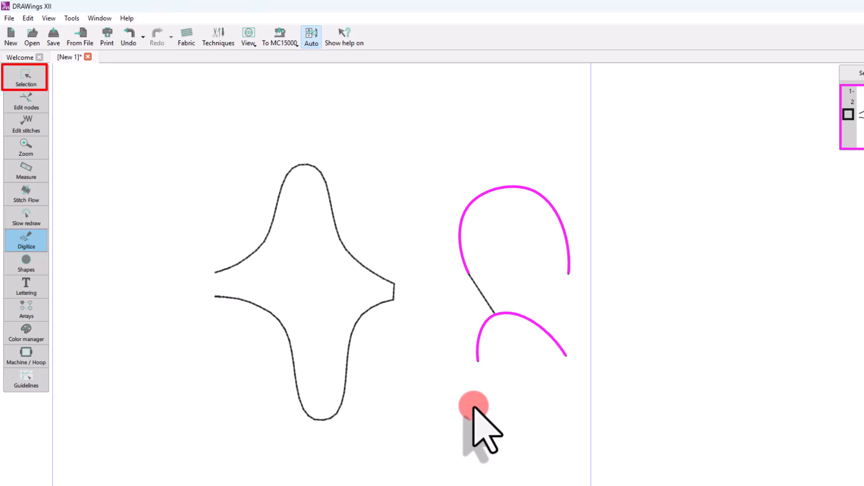
key(Return)
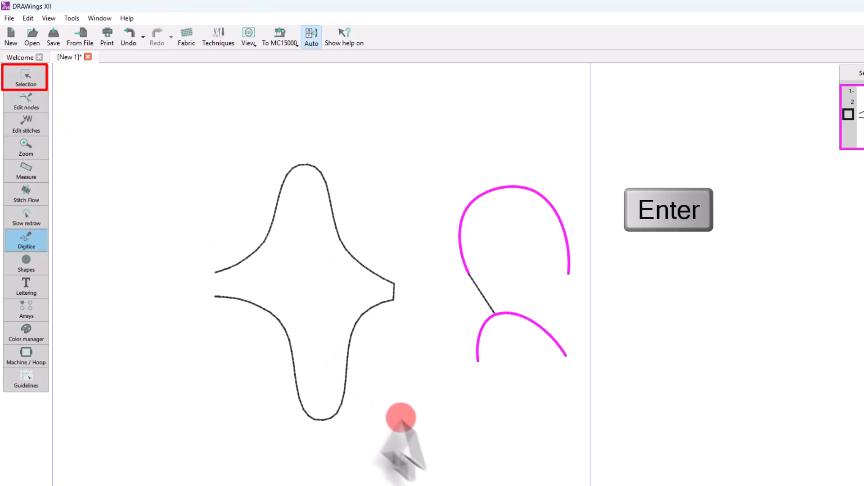
key(Escape)
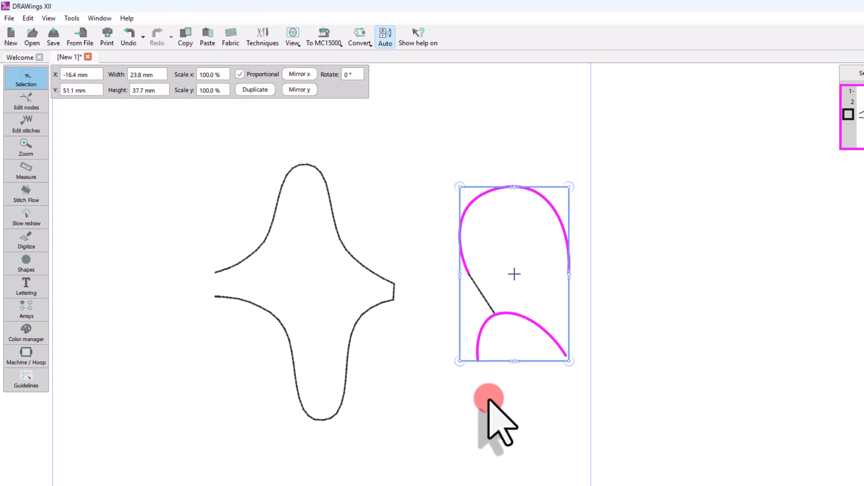
click(510, 335)
click(491, 315)
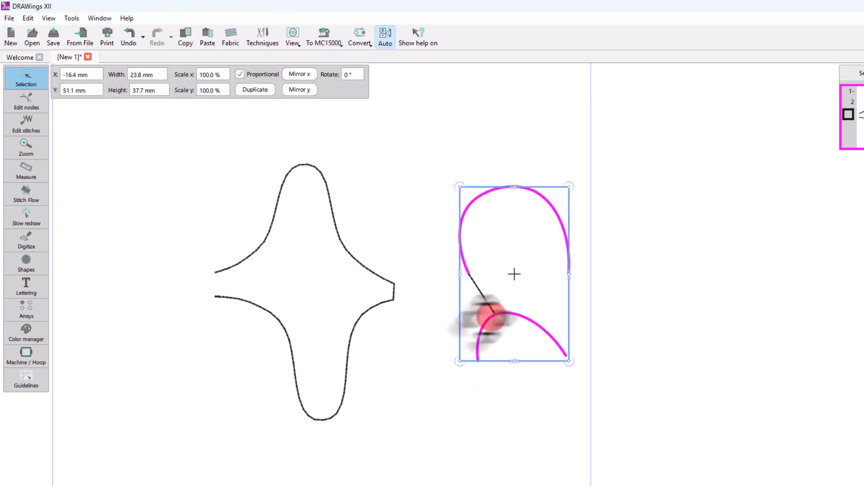
click(388, 283)
click(478, 376)
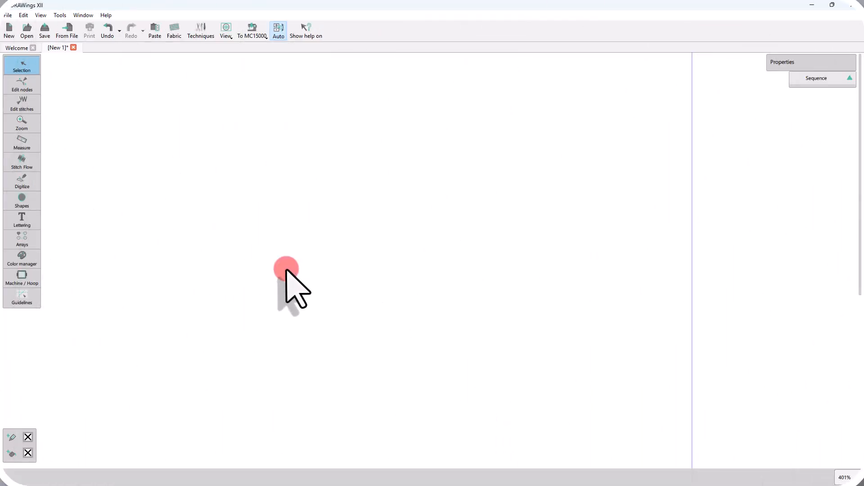
- Digitize a tilted oval from four smooth points, closing it on its start point, and end the shape
click(33, 182)
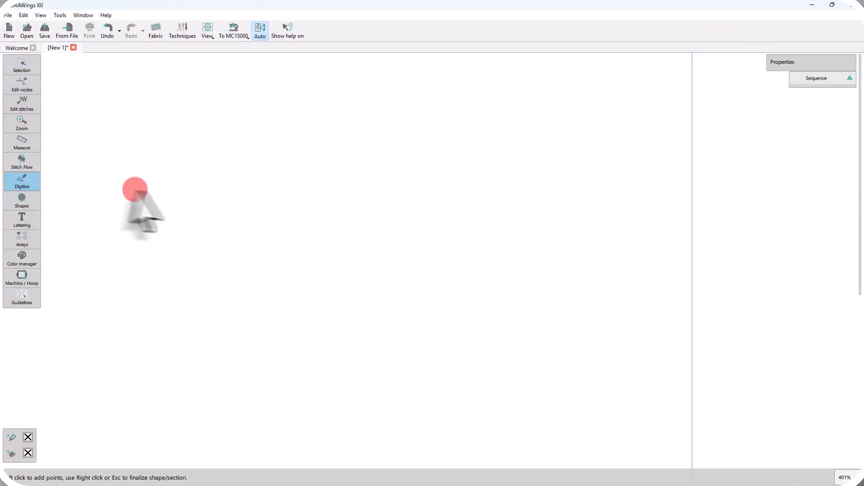
click(136, 193)
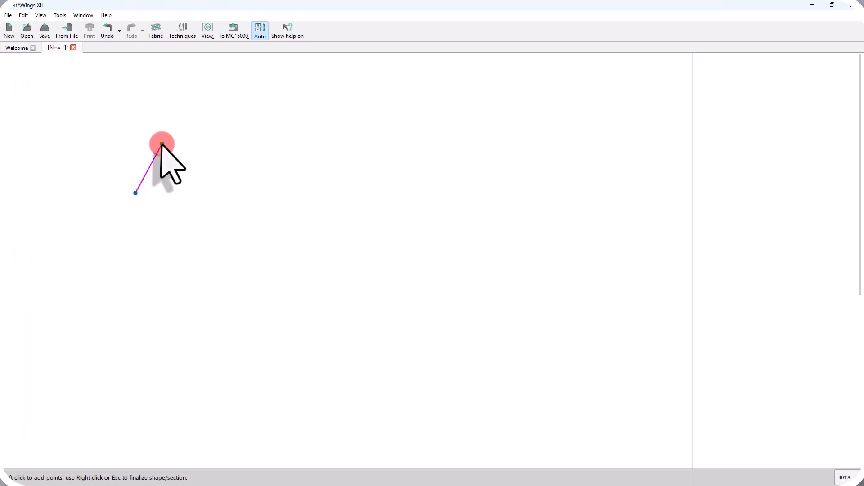
click(162, 145)
click(217, 186)
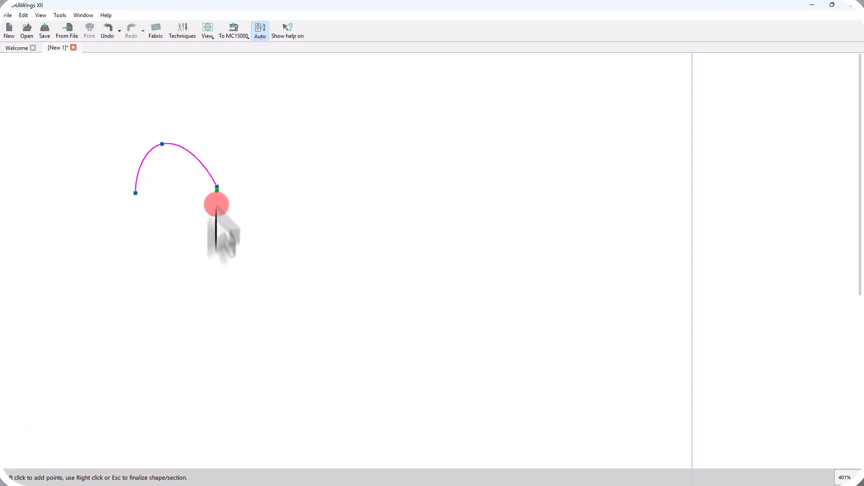
click(207, 247)
click(135, 193)
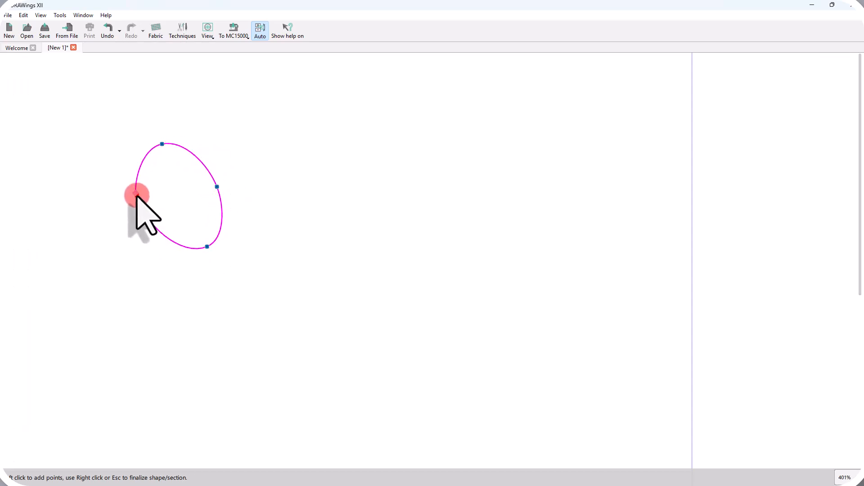
right_click(196, 229)
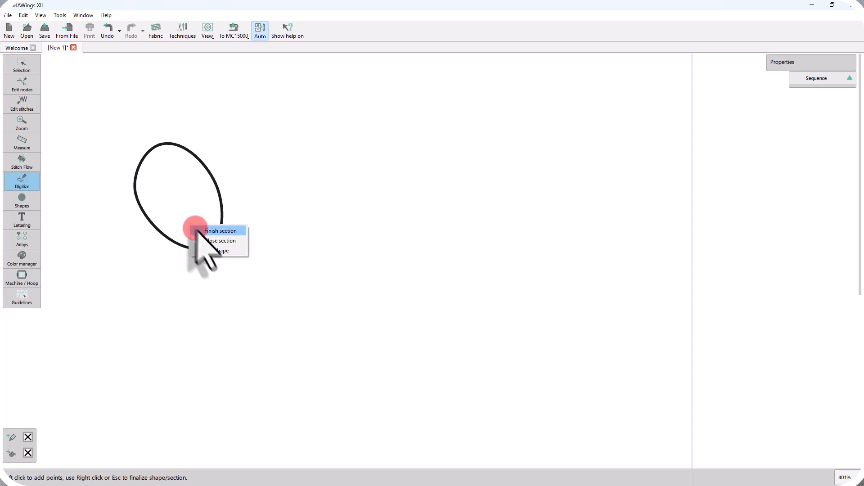
click(217, 251)
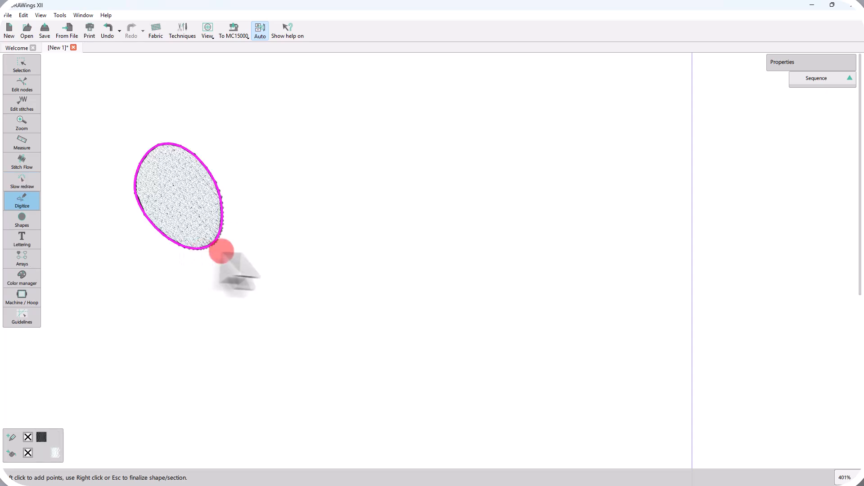
- Digitize a curved outline through smooth points to the right of the oval and close it with Close section
click(325, 194)
click(337, 151)
click(400, 188)
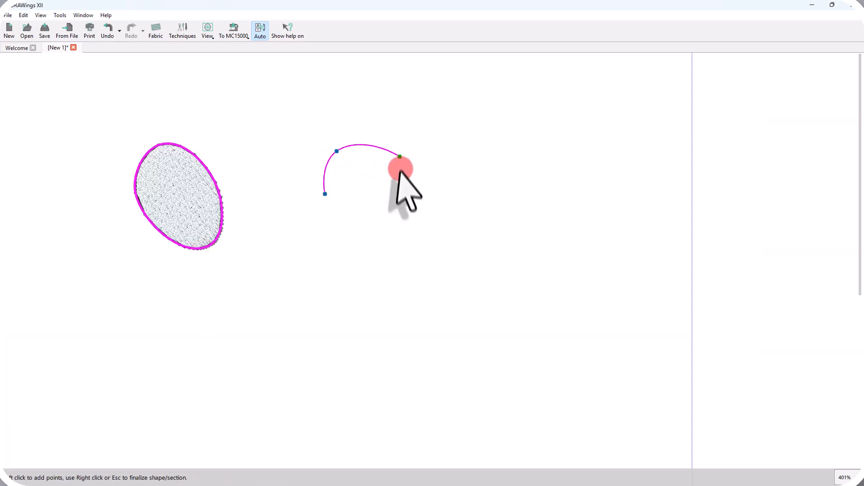
click(393, 231)
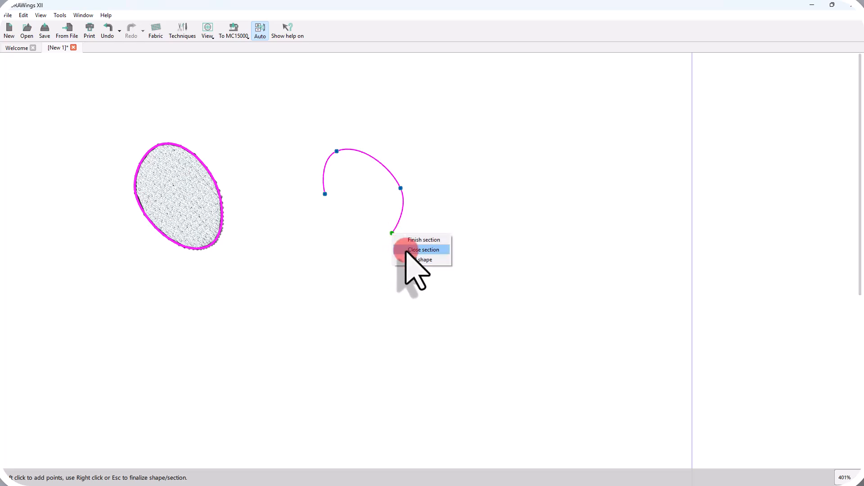
click(407, 250)
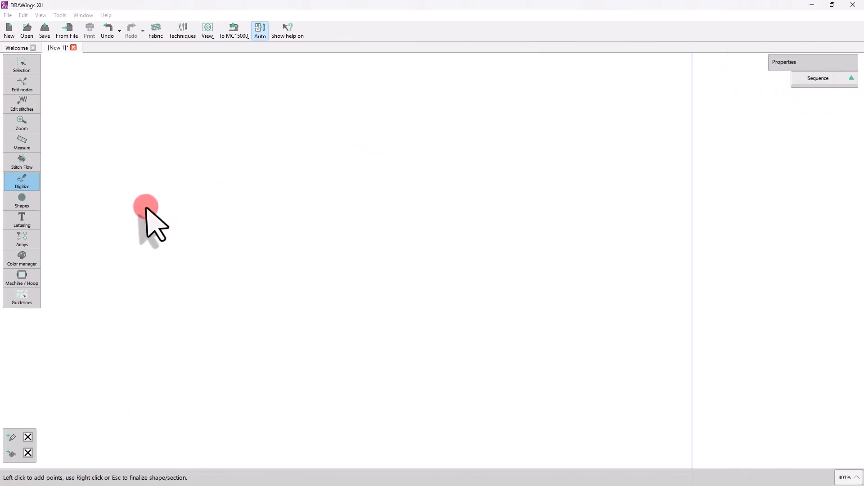
- Start a new digitized outline with three smooth points forming a rounded arch
click(146, 207)
click(149, 154)
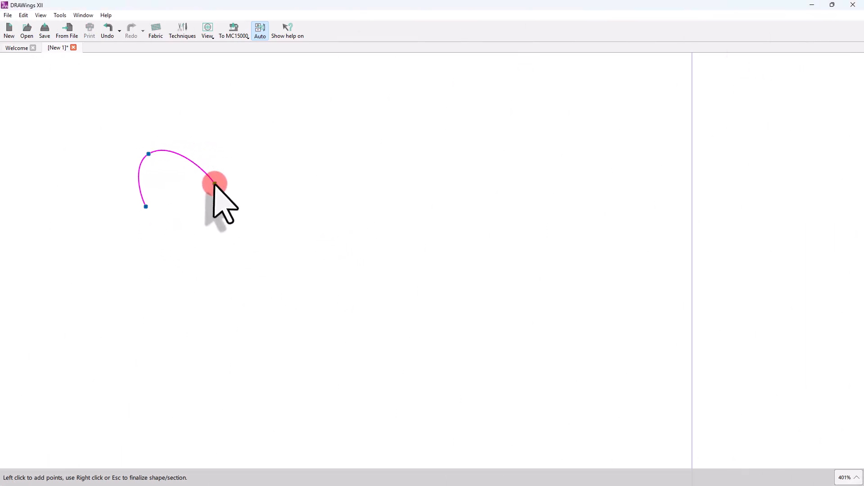
click(241, 206)
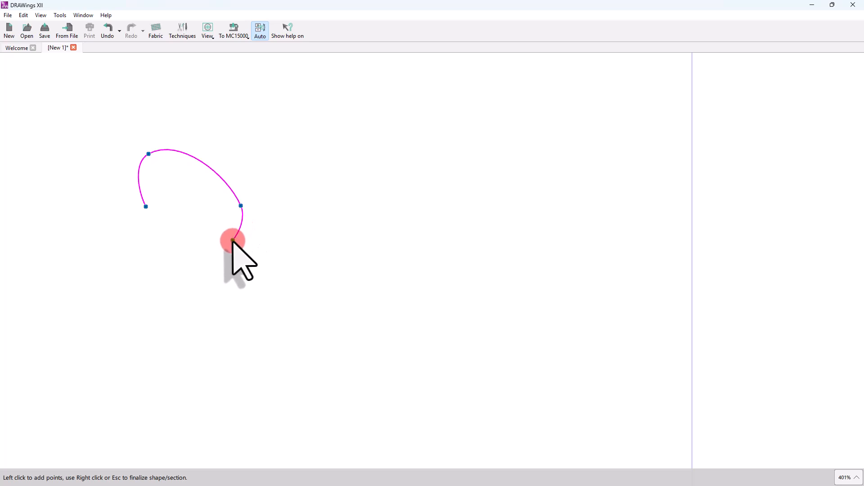
- Continue the outline below the arch with corner points forming a straight-sided zigzag back towards the start point
key(shift)
shift+click(220, 250)
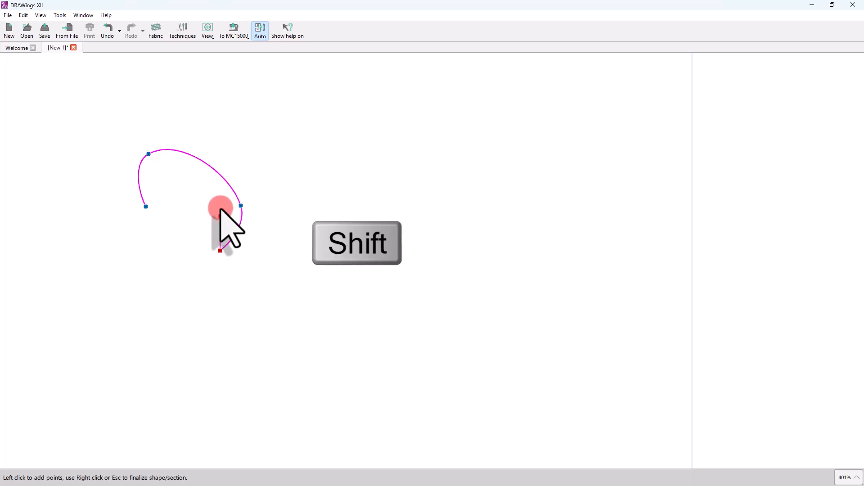
shift+click(221, 207)
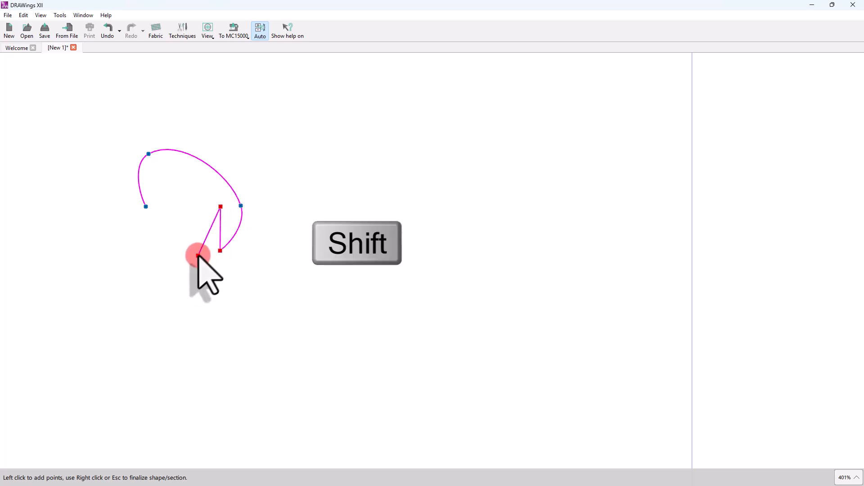
shift+click(200, 253)
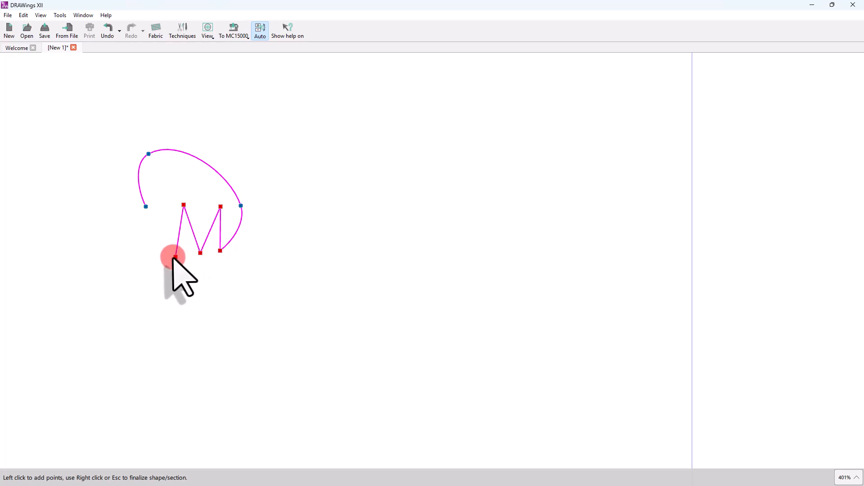
click(169, 255)
click(161, 206)
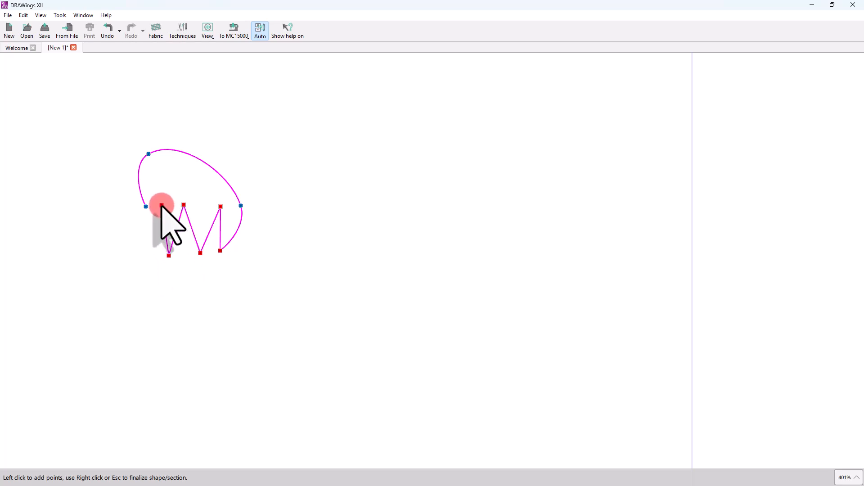
- Remove the most recently placed points one by one until only the outline's start point remains
scroll(151, 203, up, 4)
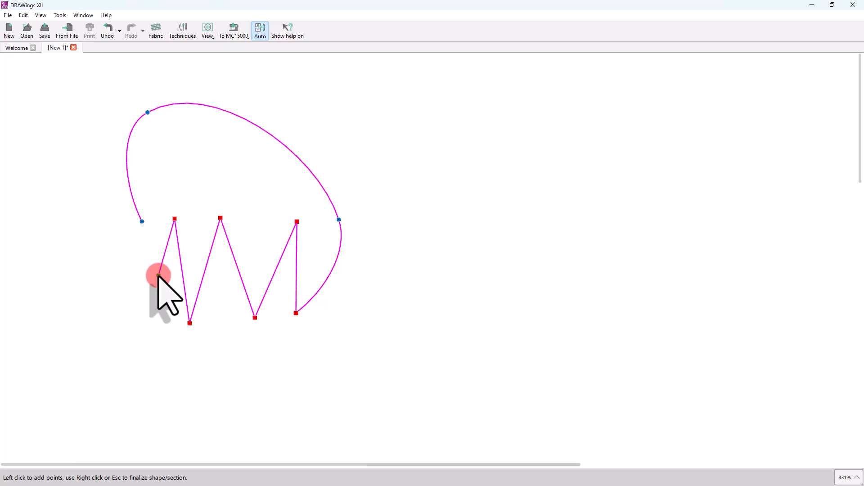
key(BackSpace)
key(BackSpace)
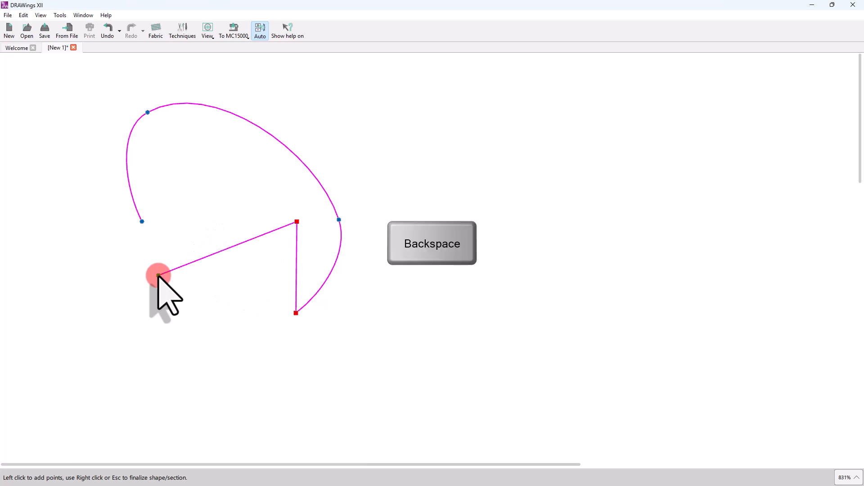
key(BackSpace)
key(BackSpace)
key(BackSpace)
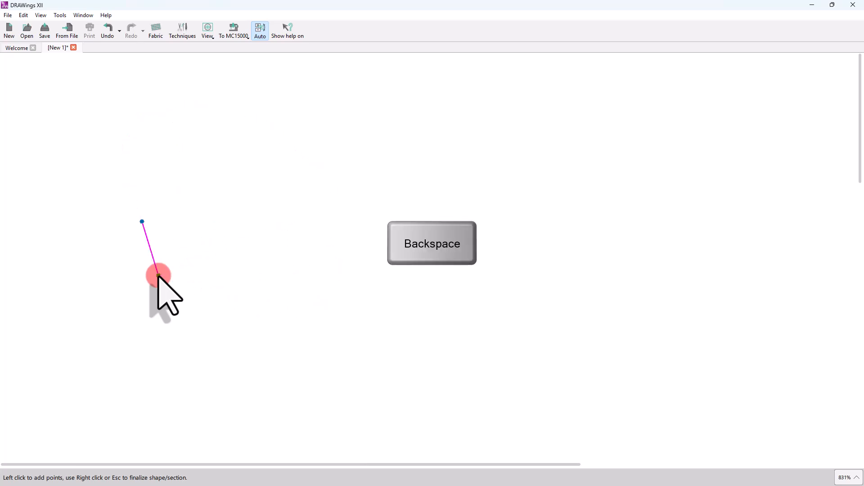
- Redraw the outline from its start point with two smooth points for the arch and five corner points for a zigzag underneath
click(226, 128)
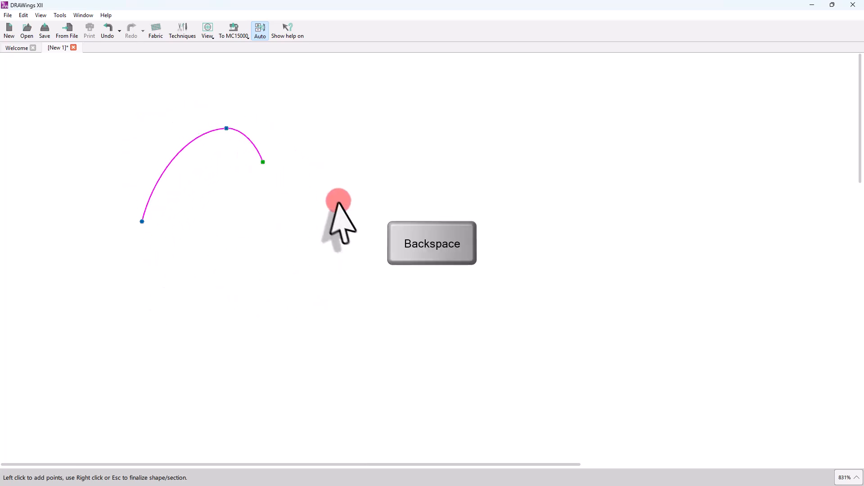
click(336, 218)
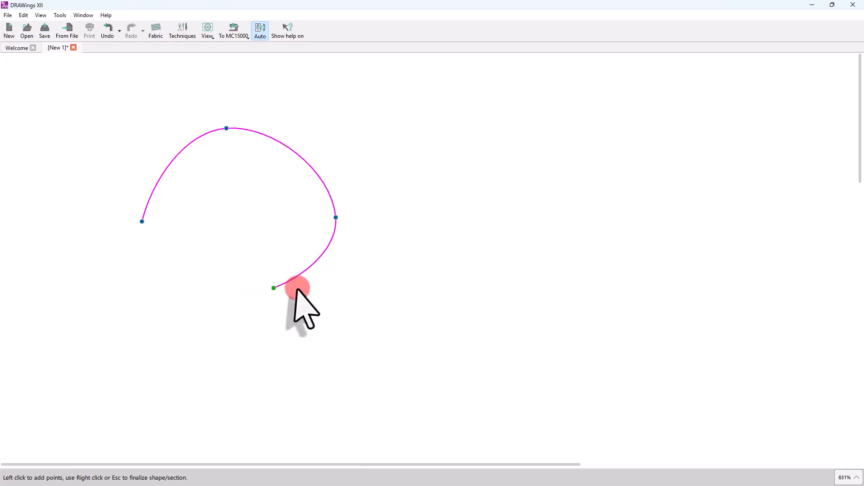
click(301, 291)
click(277, 226)
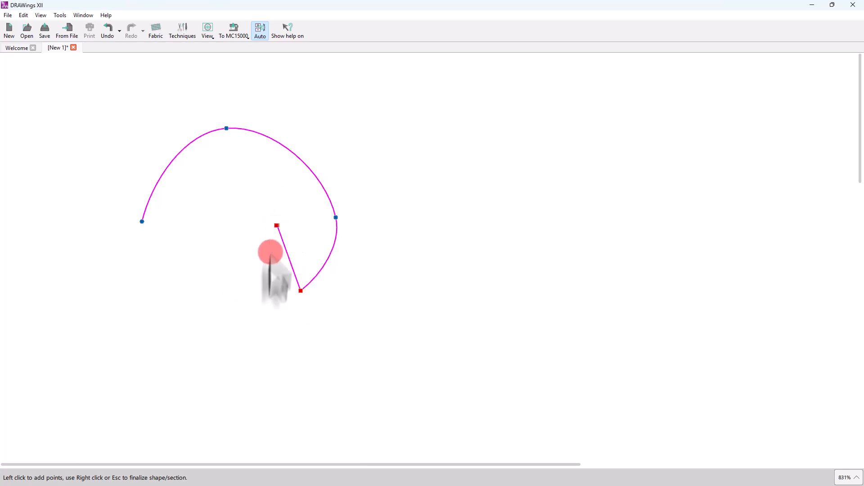
click(248, 288)
click(210, 220)
click(176, 283)
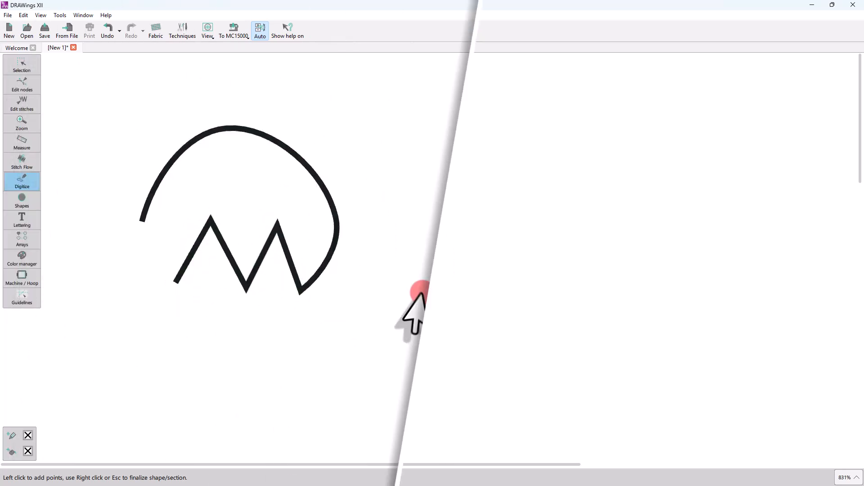
- Digitize an open arch from smooth points to the right of the zigzag shape and end the shape
click(421, 290)
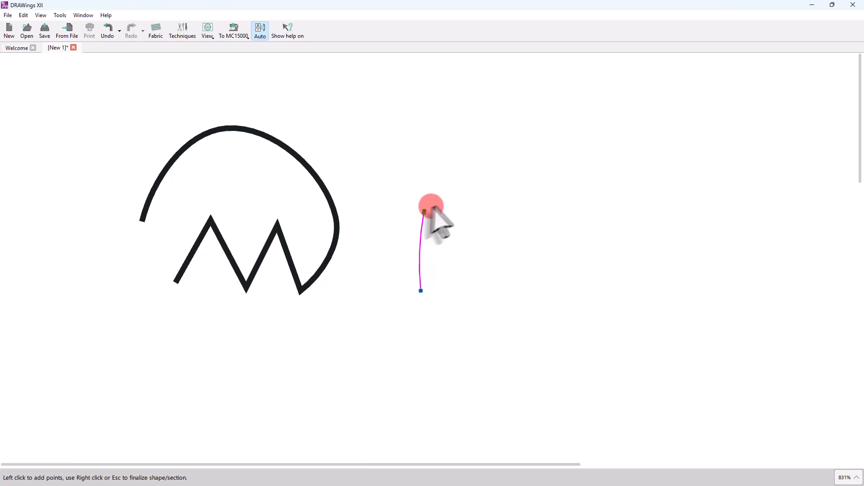
click(424, 212)
click(510, 174)
click(516, 174)
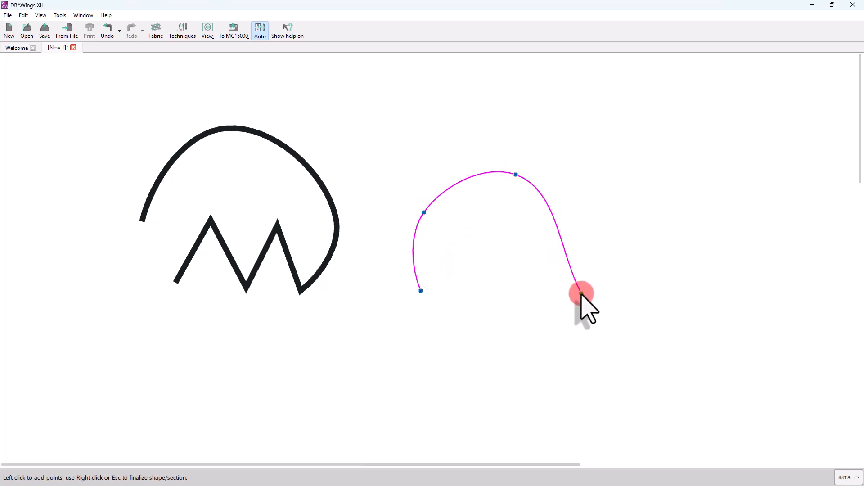
click(582, 294)
right_click(569, 301)
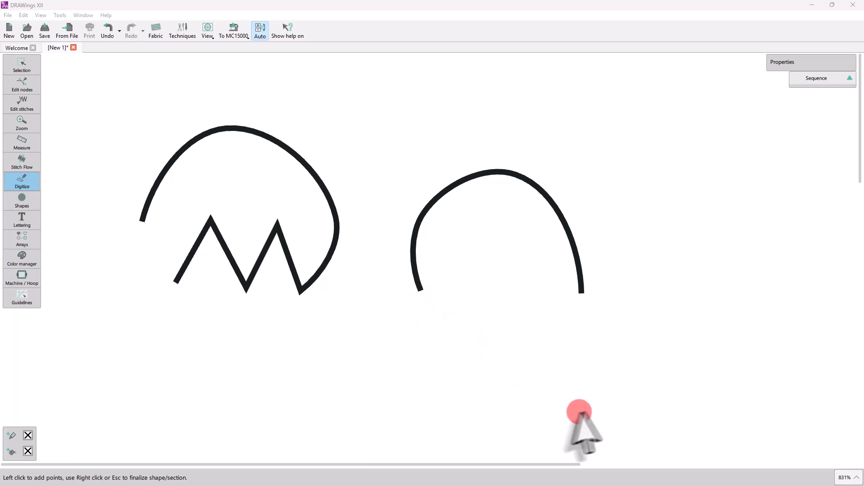
- Resume the open arch from its right end point and add smooth points forming a wavy lower edge towards its start
click(581, 293)
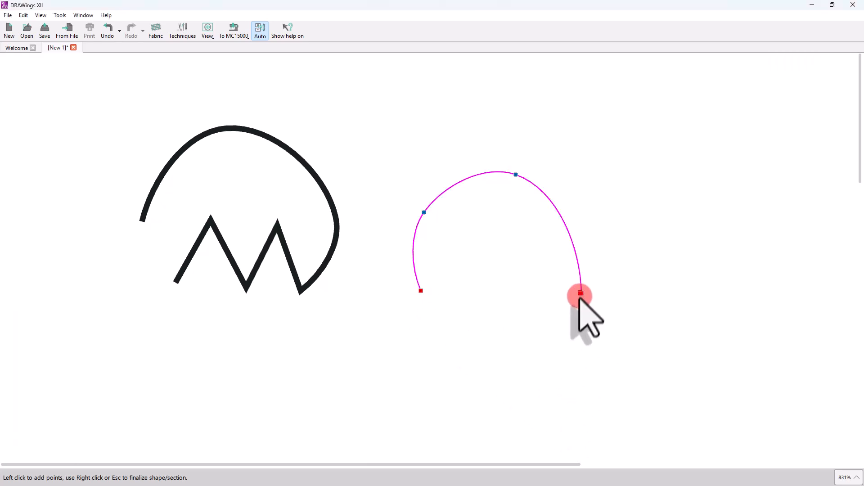
click(552, 348)
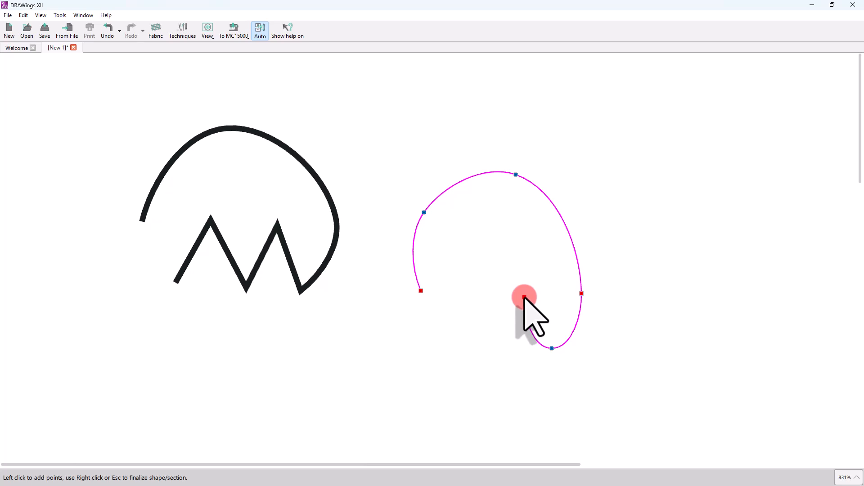
click(523, 294)
click(477, 306)
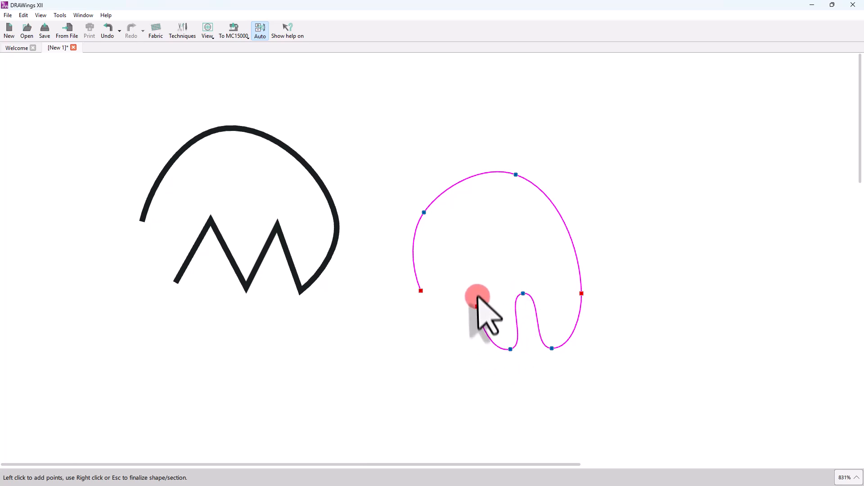
click(462, 345)
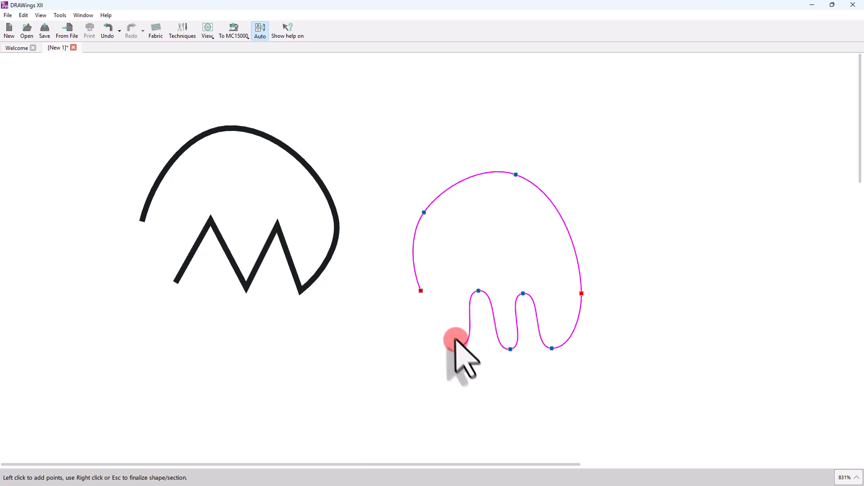
click(436, 299)
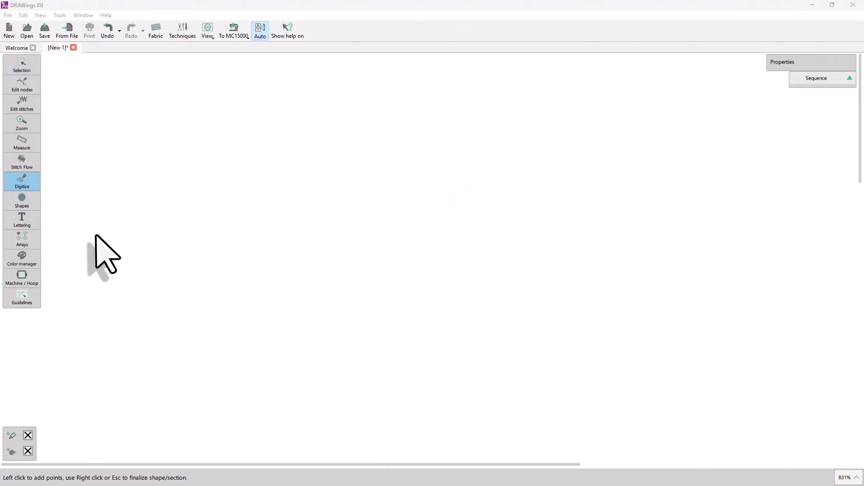
- Digitize an open curve on the empty canvas with two smooth points followed by a wavy descending edge, and end the section
click(96, 234)
click(112, 182)
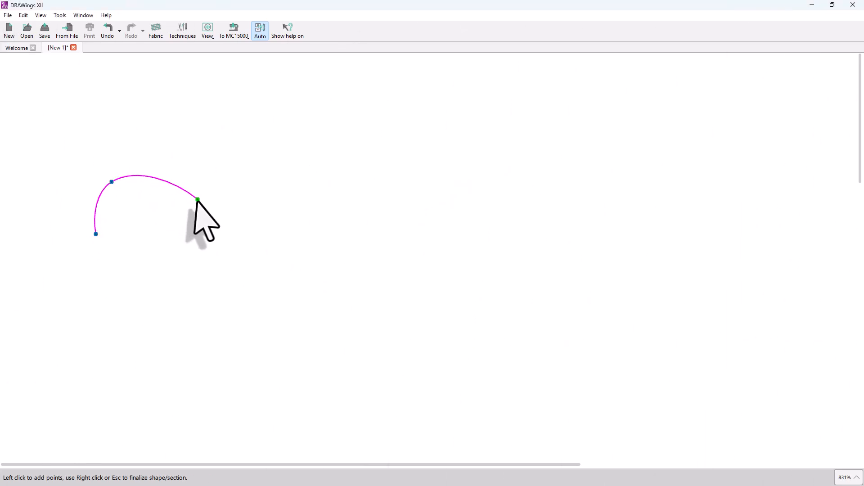
click(181, 202)
click(172, 233)
drag(183, 240, 137, 253)
drag(188, 278, 172, 297)
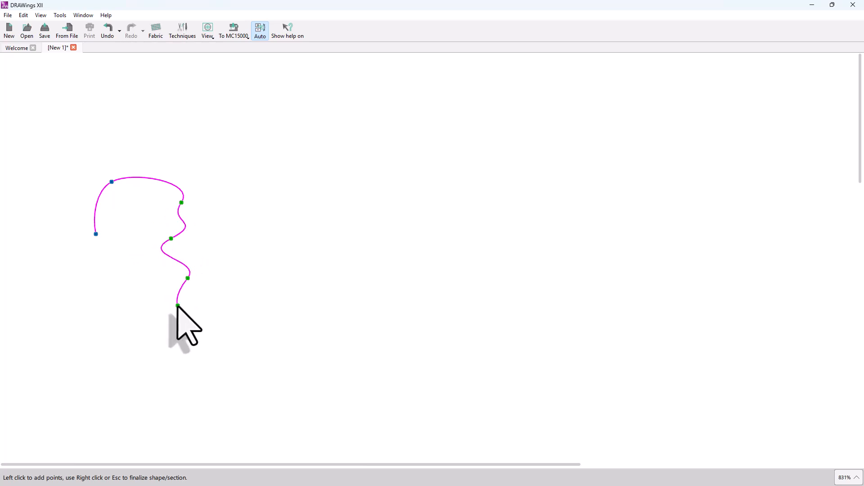
right_click(179, 307)
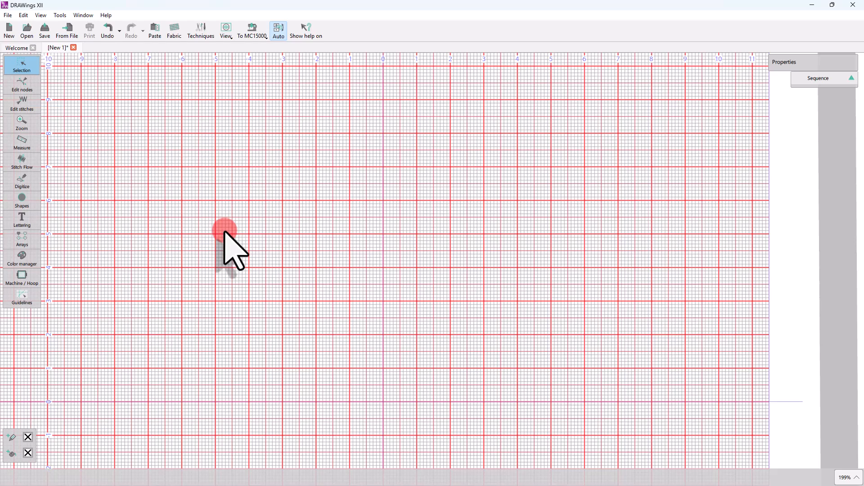
- Turn on snapping to the grid and digitize a curved outline through seven smooth points snapped to the grid, starting at (-7, 6)
click(225, 30)
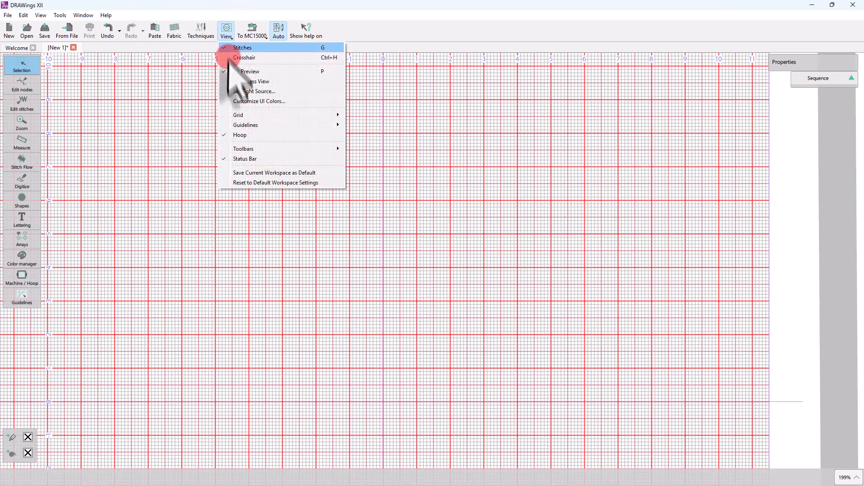
click(366, 126)
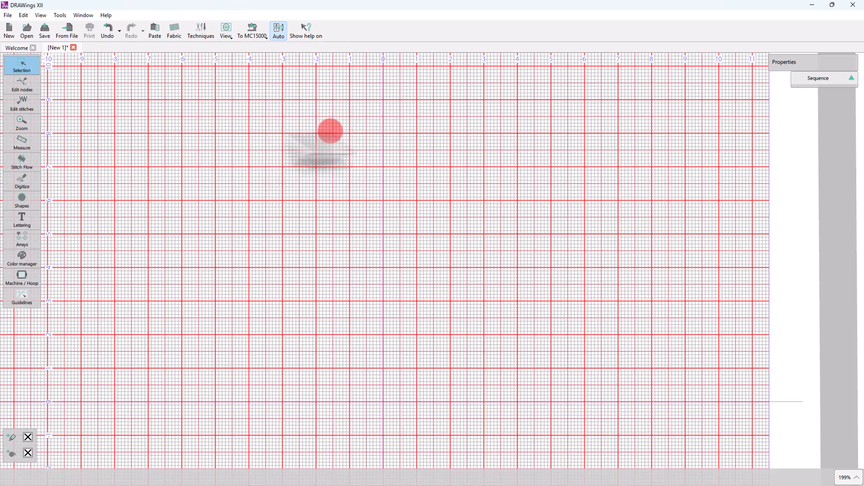
click(23, 181)
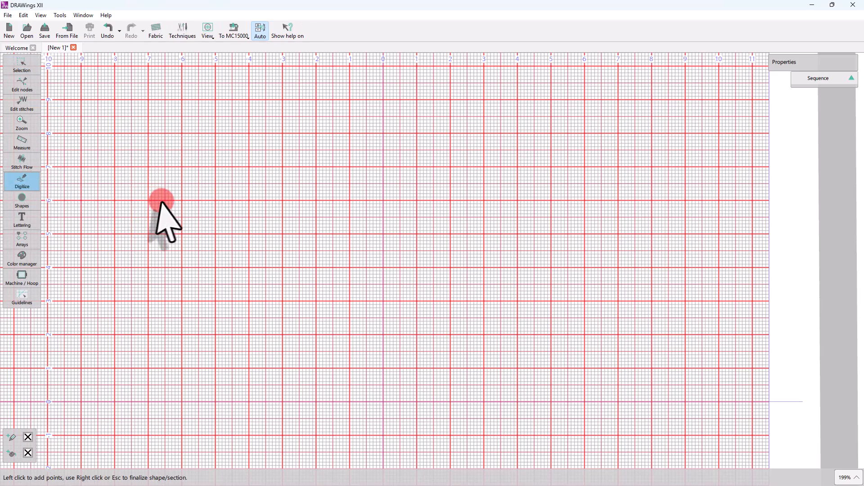
click(142, 204)
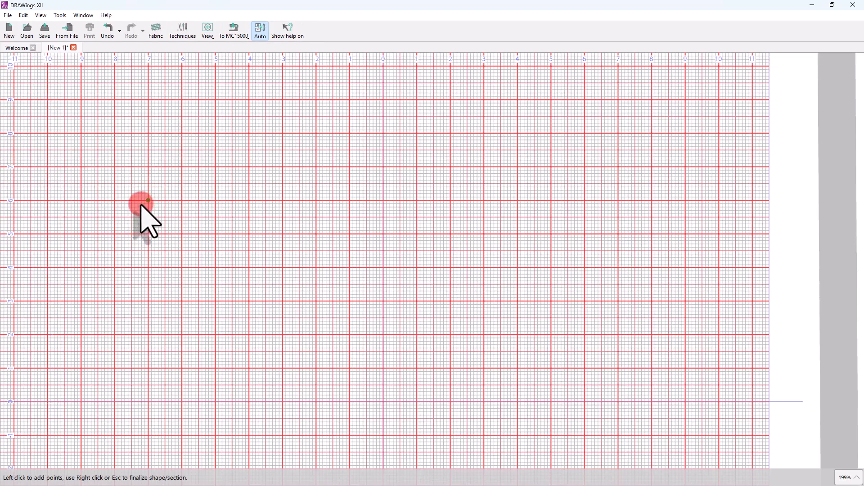
click(190, 167)
click(215, 200)
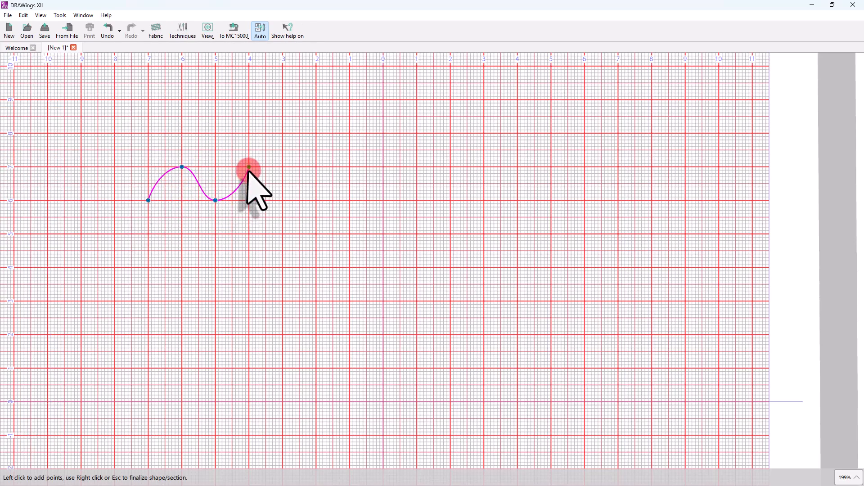
click(250, 167)
click(283, 201)
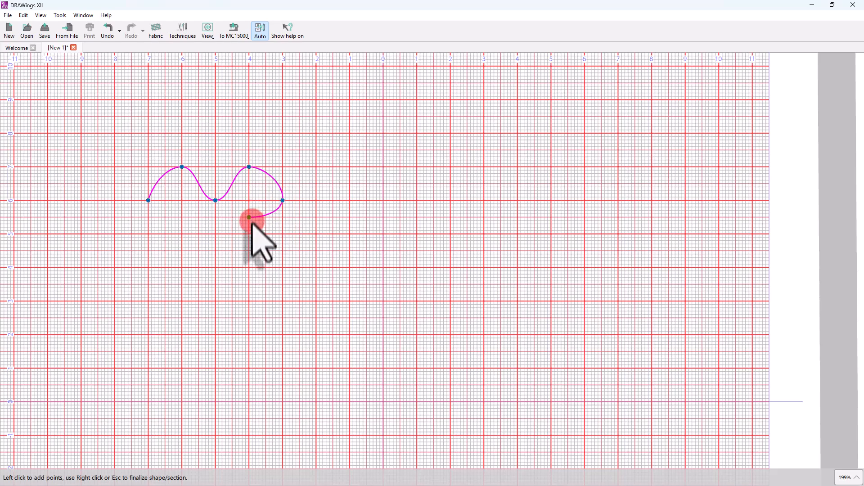
click(250, 235)
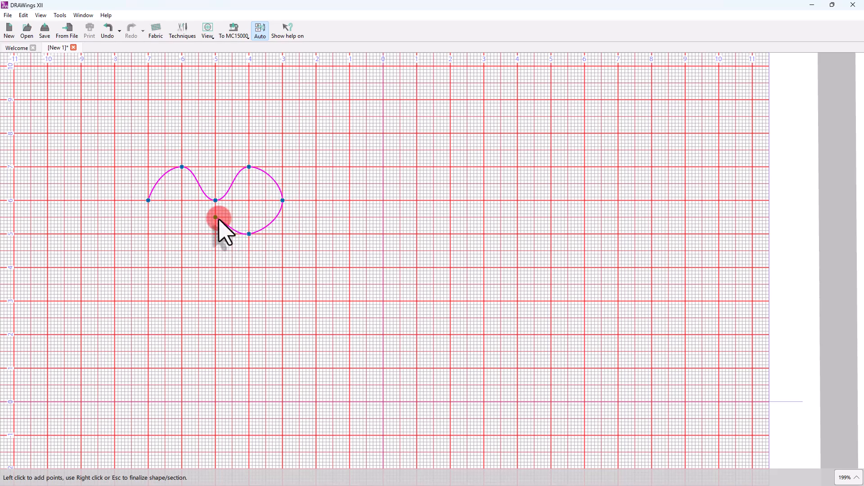
click(216, 218)
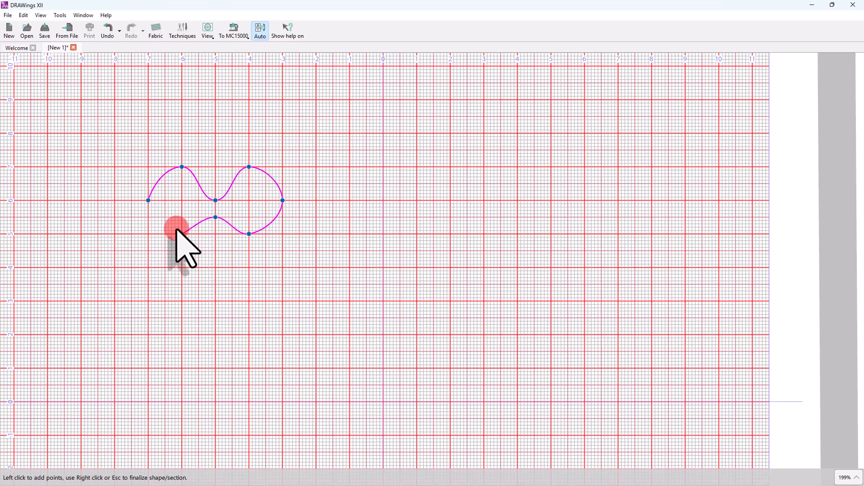
- Continue the curve from (-6, 5) with a small descending squiggle of smooth points, temporarily bypassing grid snapping, and finalize the shape
key(alt)
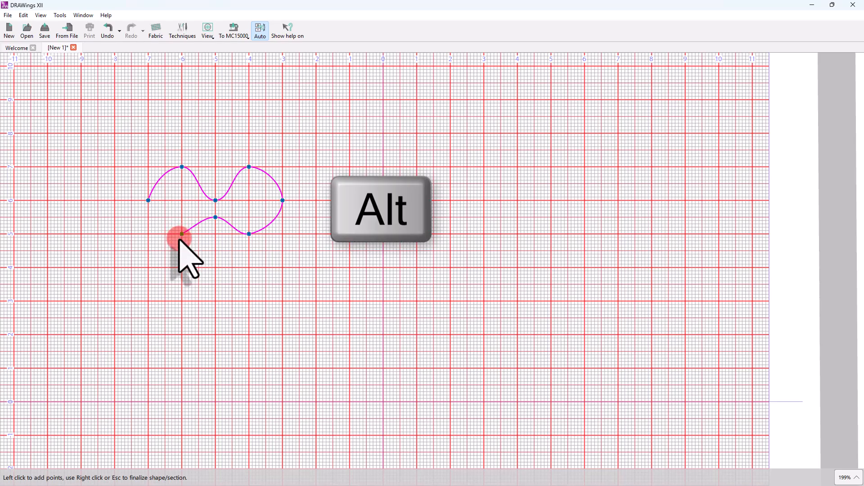
click(181, 234)
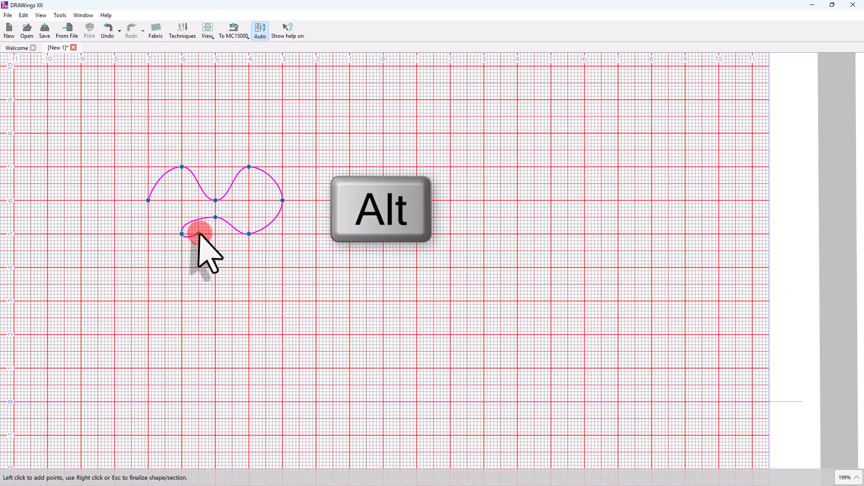
click(175, 248)
click(165, 256)
click(179, 263)
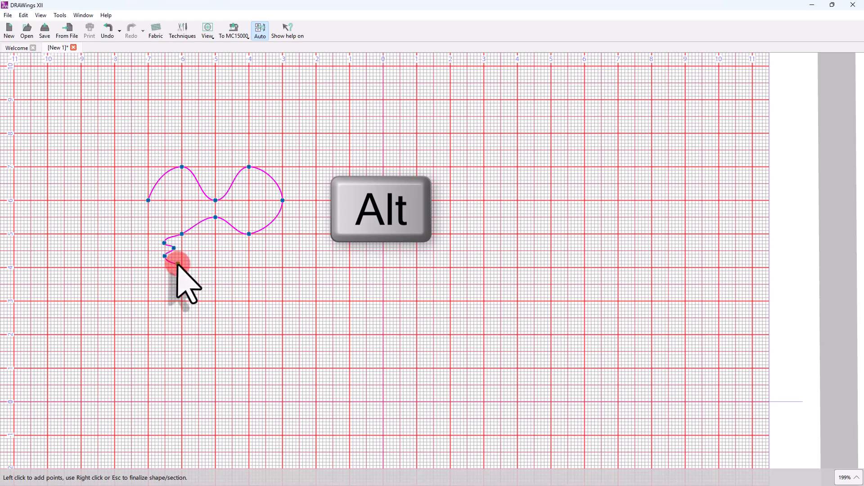
click(150, 267)
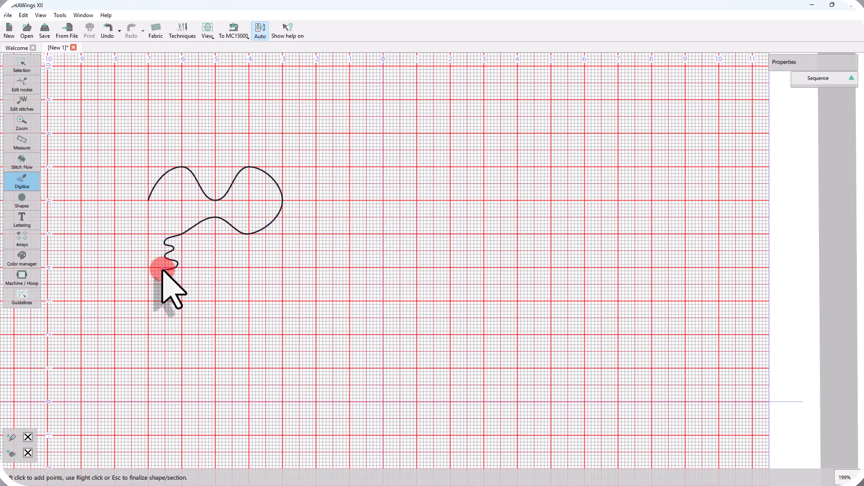
right_click(170, 271)
click(193, 292)
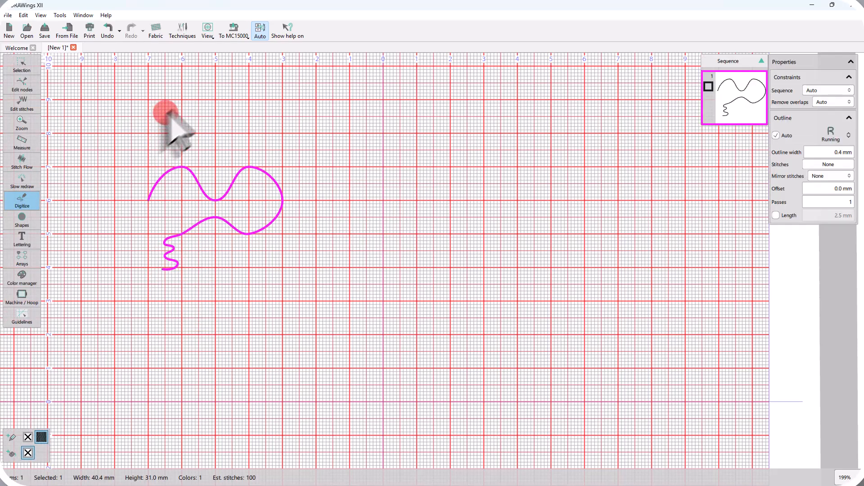
- Turn off snapping to the grid and digitize a curve from a free start point through temporarily snapped smooth points from (-1.5, 7) to (-1.5, 5)
click(207, 30)
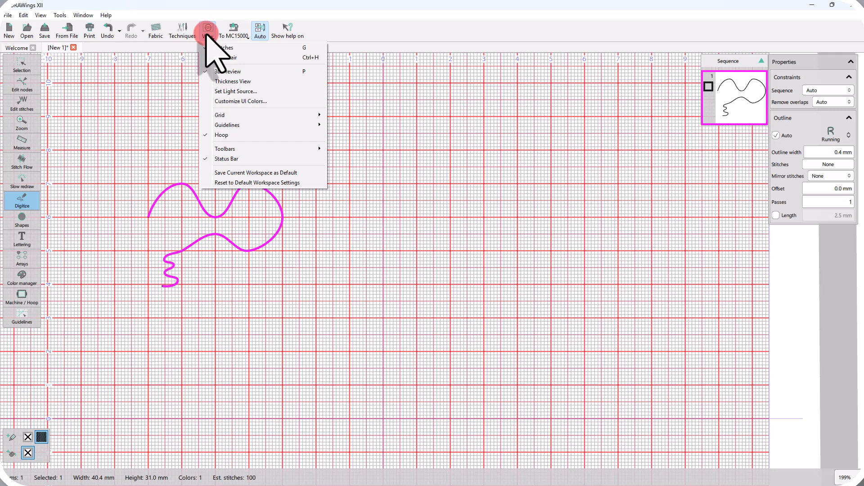
mouse_move(324, 115)
click(355, 126)
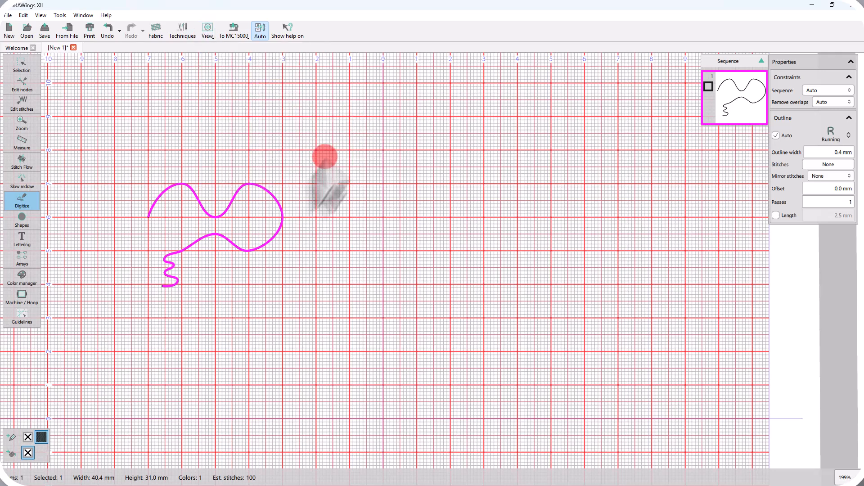
click(302, 217)
alt+click(339, 193)
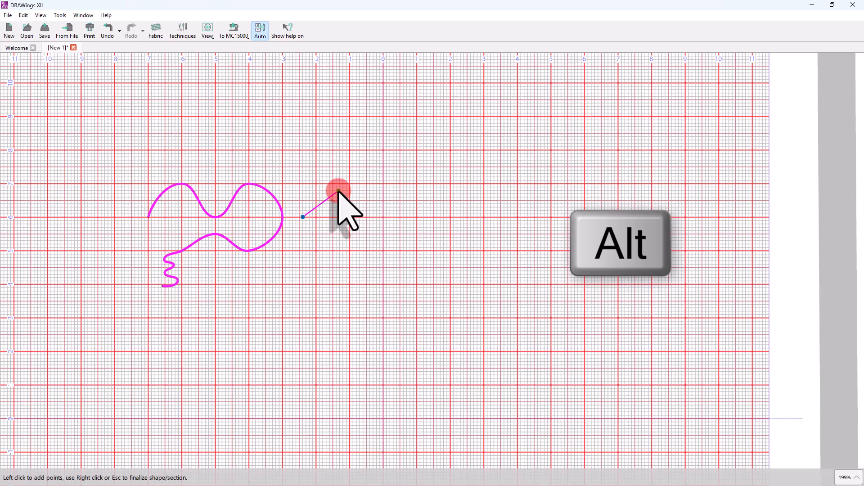
alt+click(351, 201)
alt+click(349, 201)
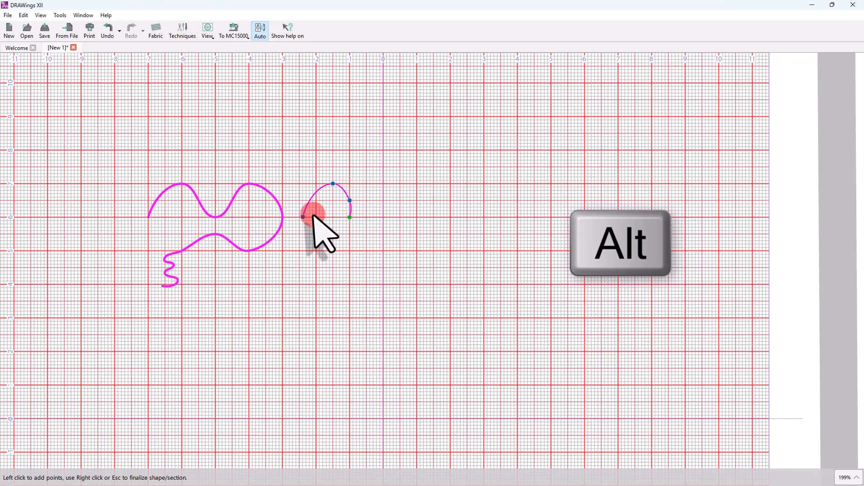
alt+click(333, 218)
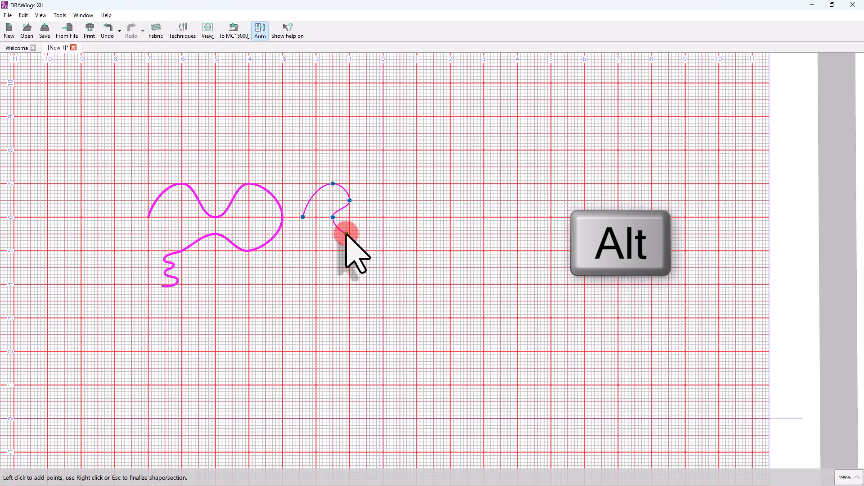
alt+click(333, 250)
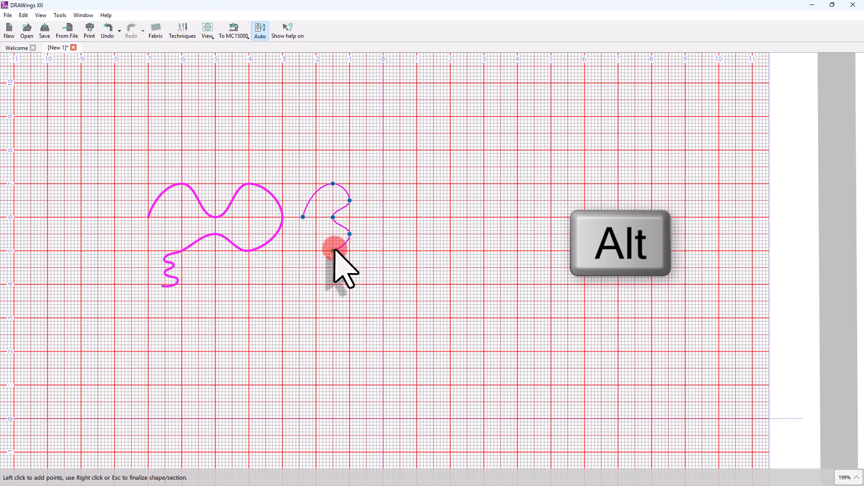
- Continue the descending wave with smooth points placed without temporary grid snapping and finalize the curve
alt+click(354, 259)
click(333, 267)
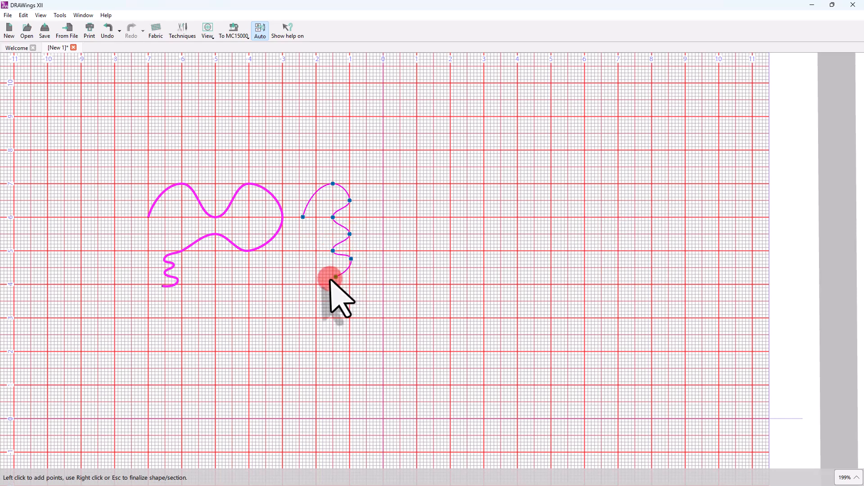
click(342, 272)
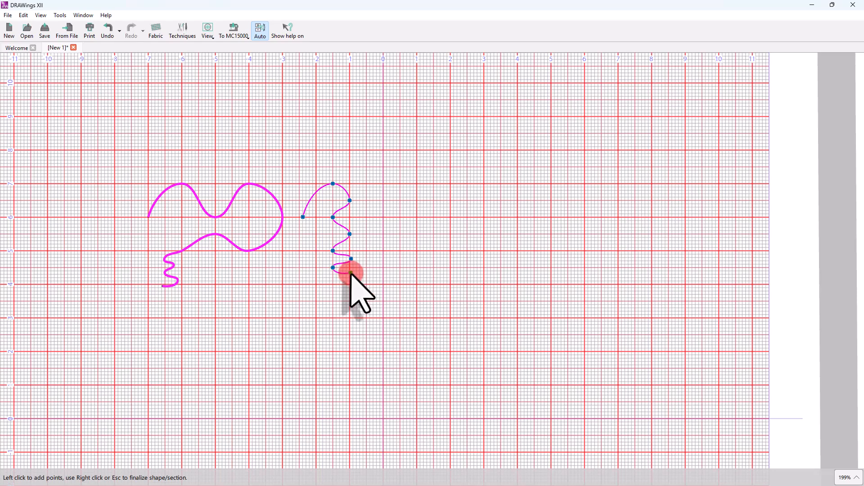
right_click(352, 273)
- Digitize a closed egg-shaped outline about 40 mm wide and 28 mm high with smooth points, to the right of the two curves
click(420, 233)
click(402, 198)
click(493, 177)
click(515, 204)
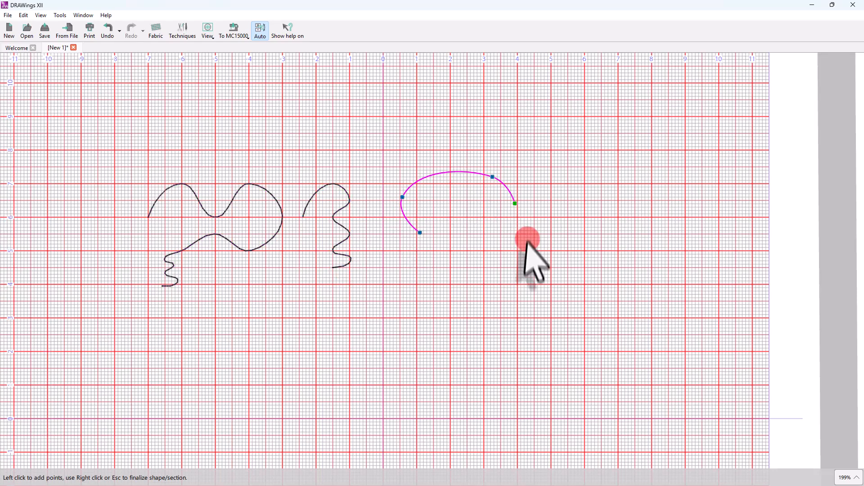
click(528, 250)
click(420, 233)
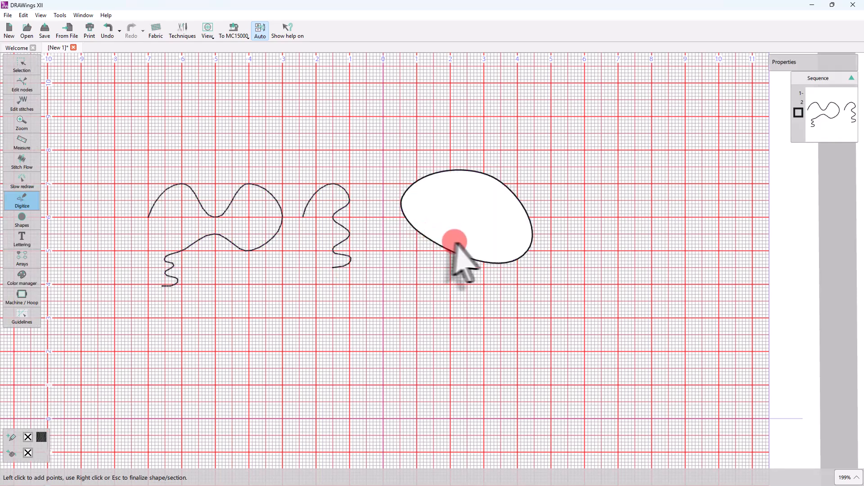
- Digitize a smaller closed oval section inside the egg-shaped outline as a hole, finalize the shape and deselect it
click(436, 211)
click(462, 188)
click(481, 195)
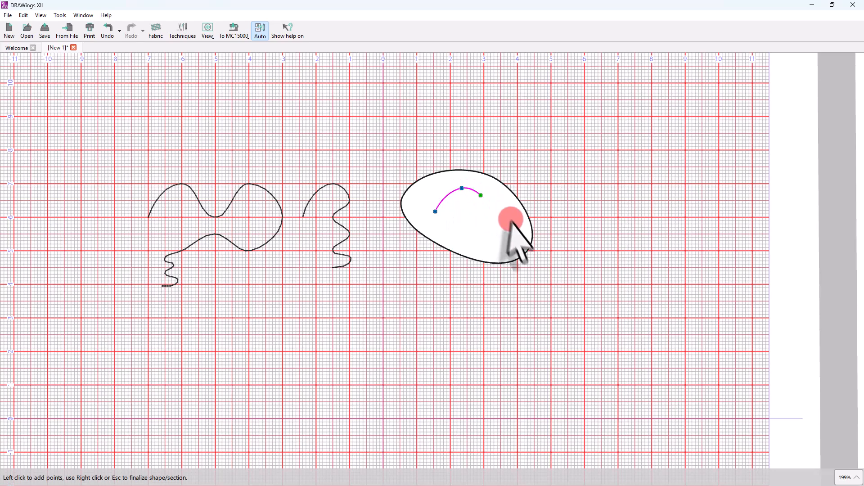
click(514, 233)
click(494, 246)
click(466, 236)
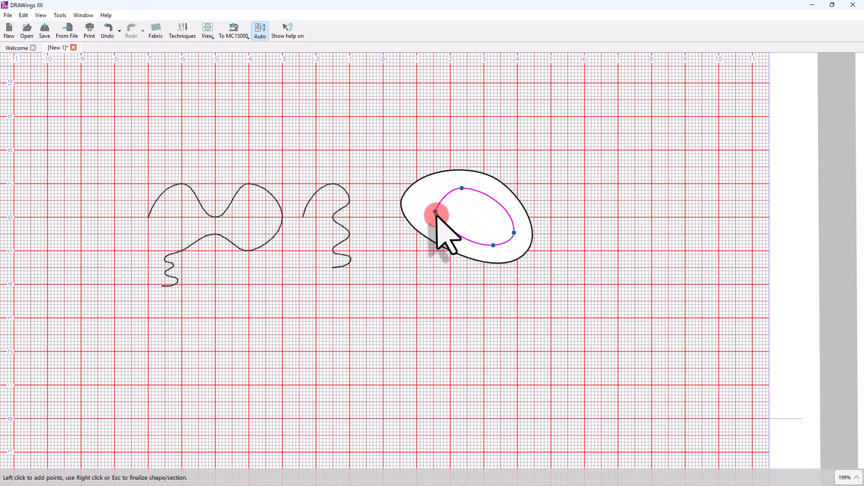
click(436, 213)
right_click(450, 221)
scroll(456, 183, up, 4)
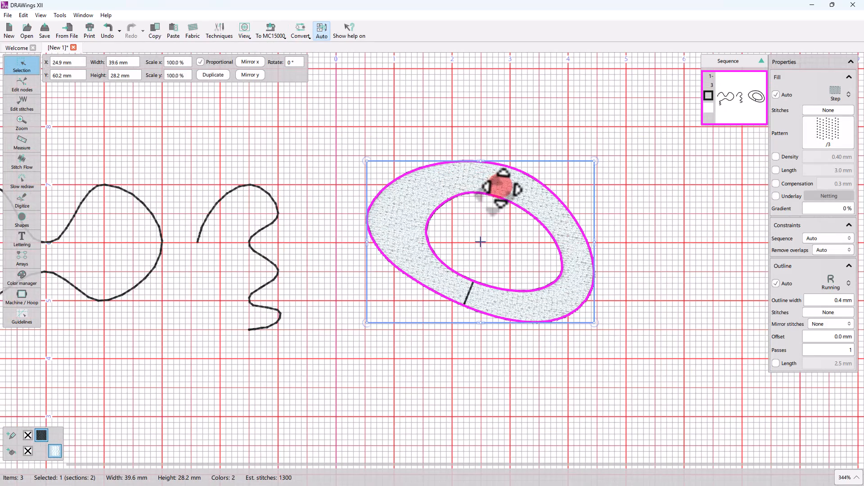
click(517, 250)
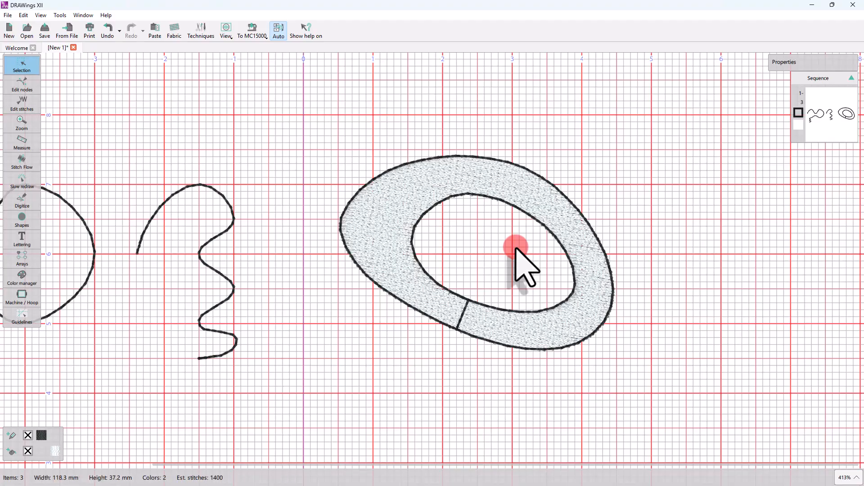